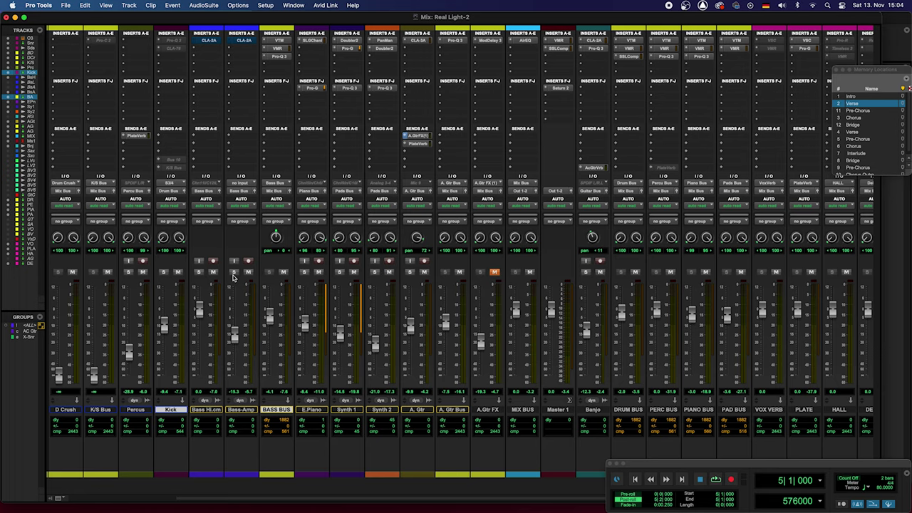
Step: Solo the Bass-Amp, Bass Hi and Kick tracks
click(234, 273)
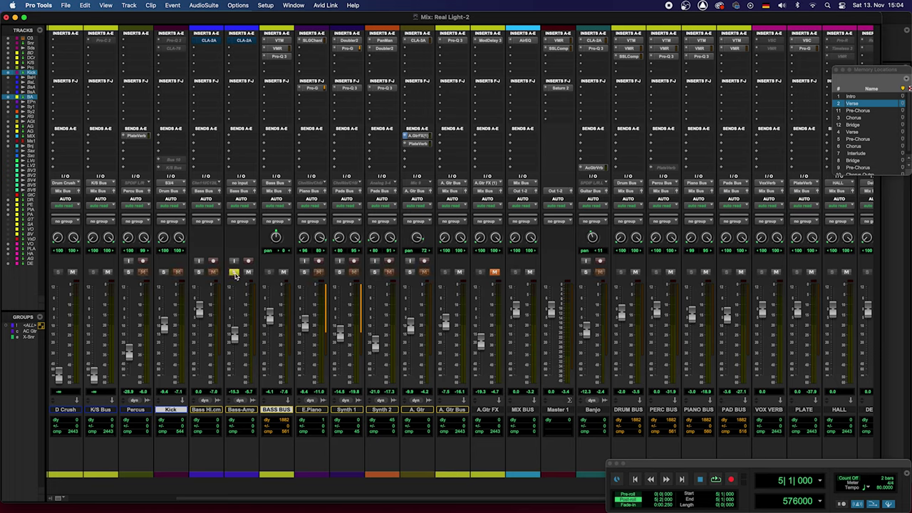
click(199, 273)
click(163, 273)
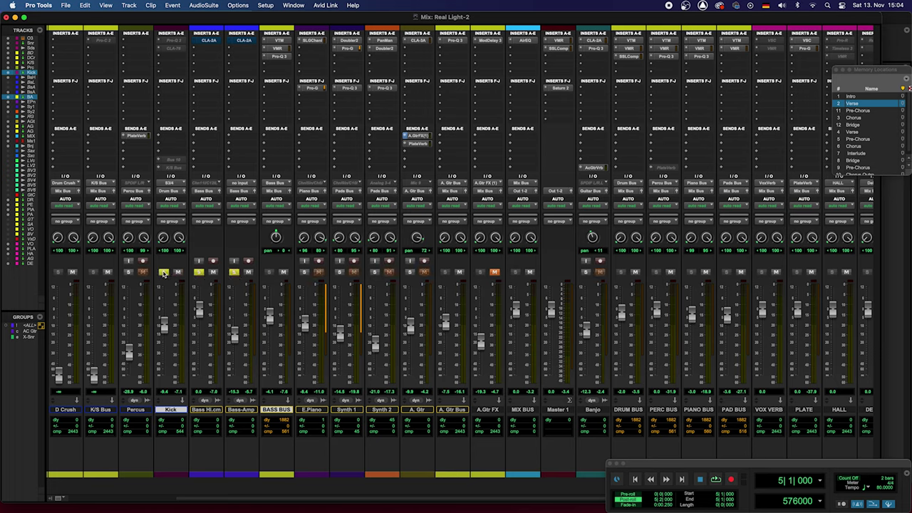
Step: Insert the stereo PuigChild 670 compressor in the first F-J insert slot of the Kick track
click(174, 88)
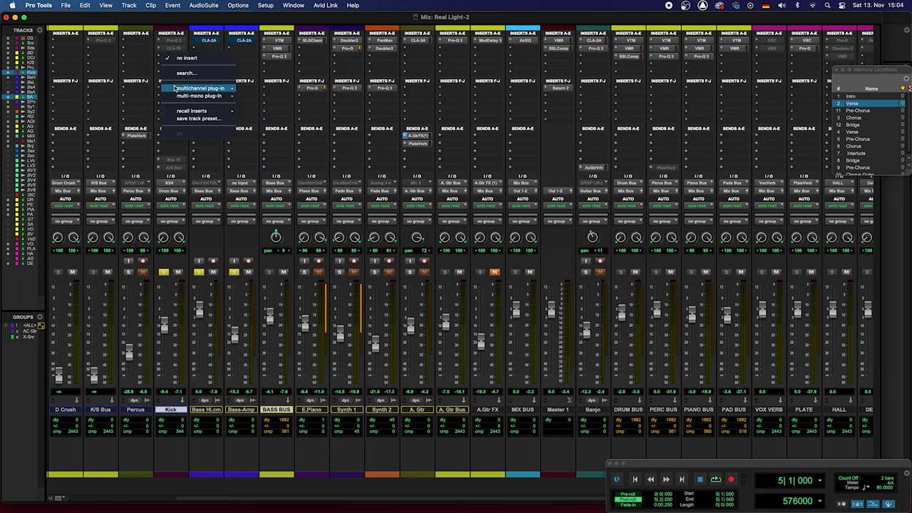
mouse_move(178, 89)
mouse_move(260, 99)
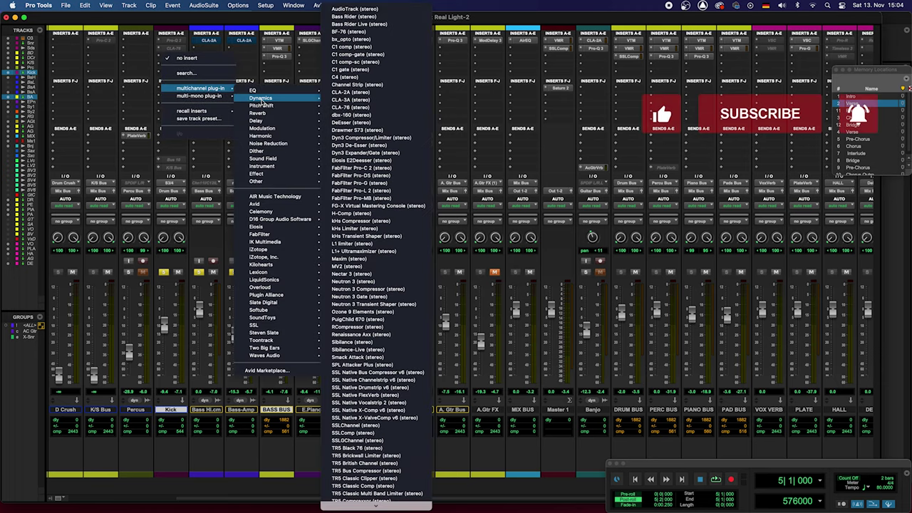
click(387, 322)
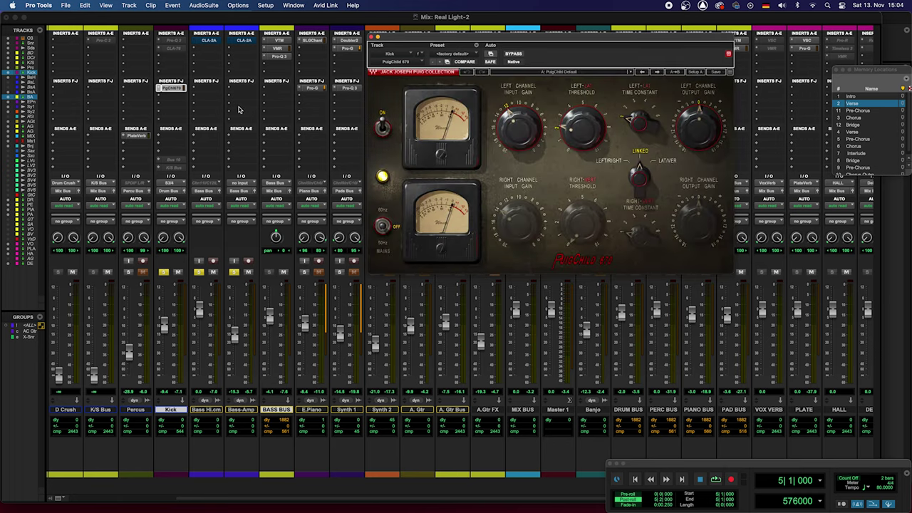
Step: Insert the mono PuigChild 660 compressor in the first F-J insert slot of the BASS BUS
click(274, 87)
mouse_move(288, 87)
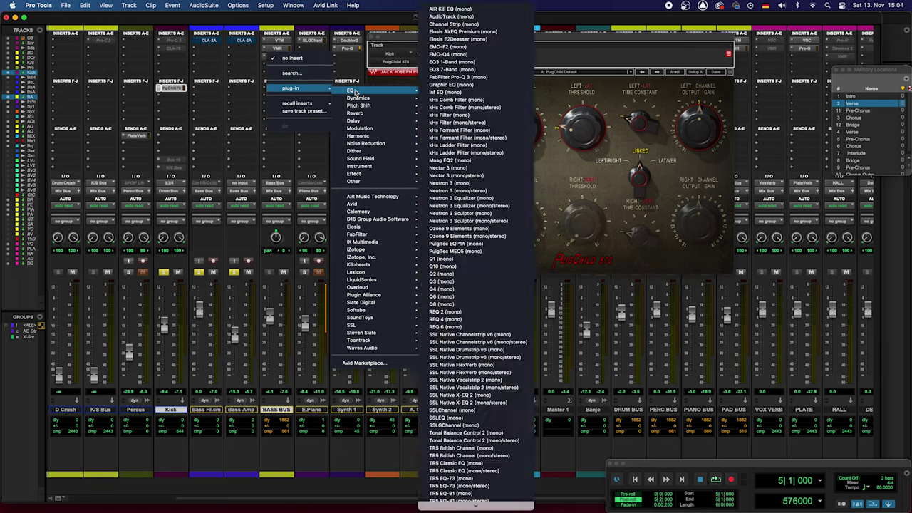
mouse_move(360, 98)
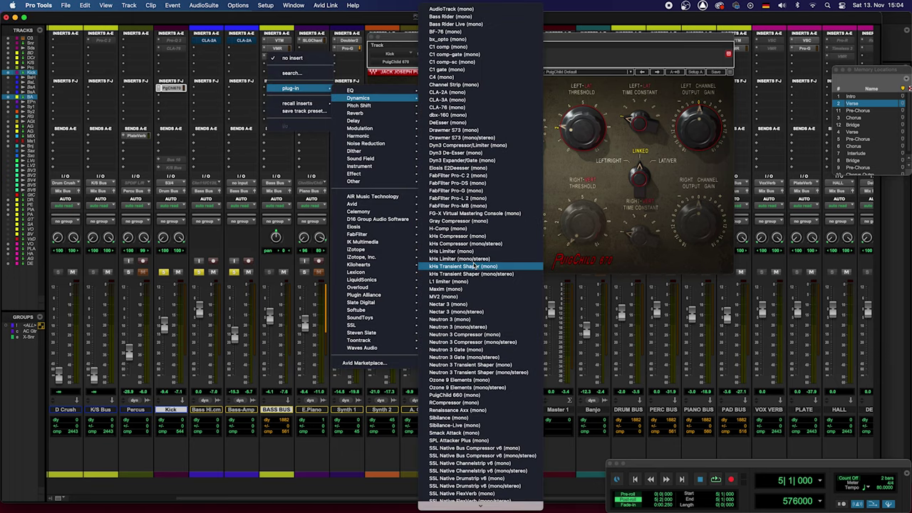
click(478, 396)
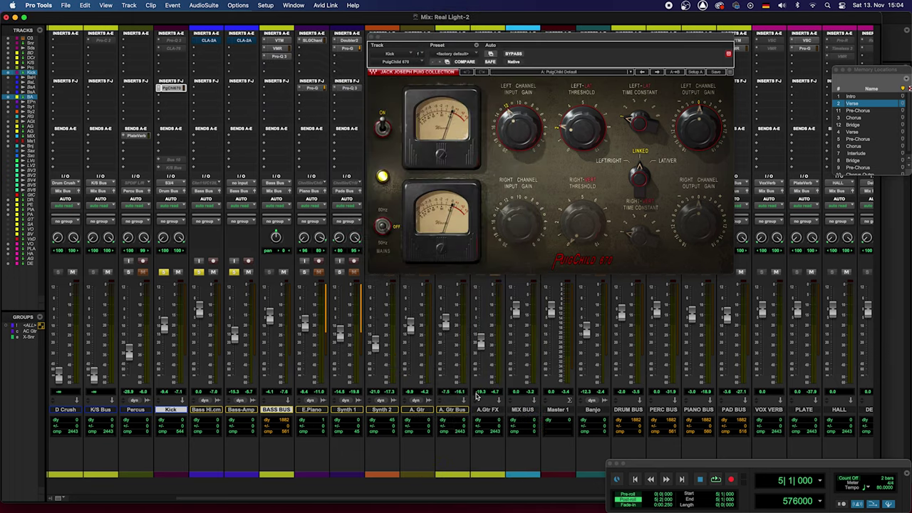
Step: Move the Kick track directly after the BASS BUS and briefly play back the soloed kick and bass
drag(171, 410, 295, 411)
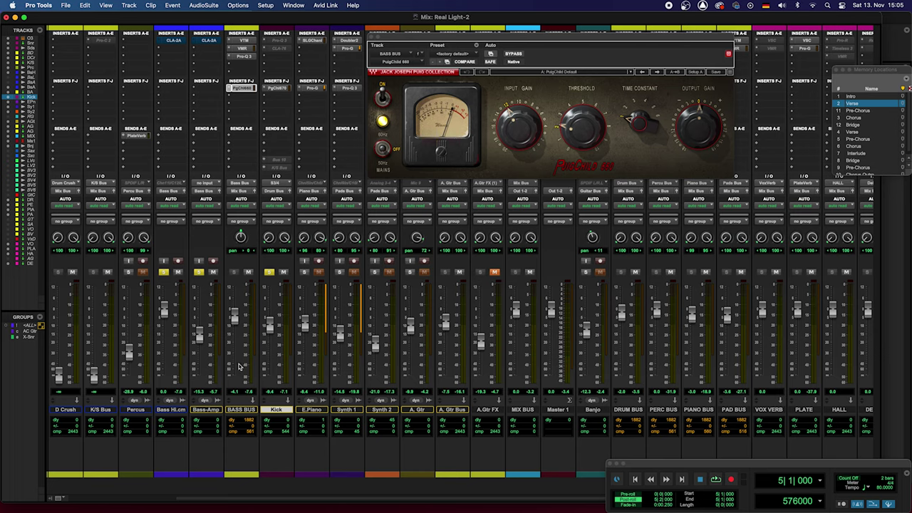
key(space)
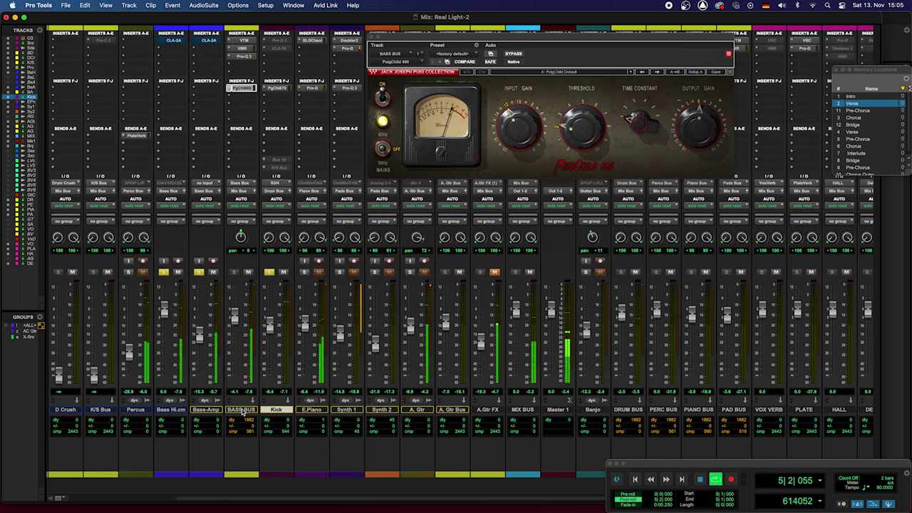
key(space)
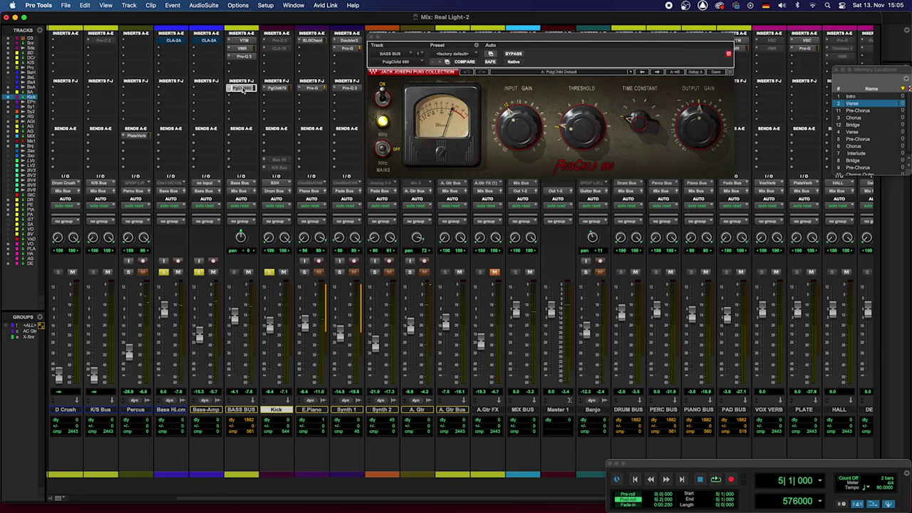
Step: Bypass the PuigChild compressors on the BASS BUS and Kick, and play back the soloed tracks without them
super+click(243, 89)
super+click(278, 90)
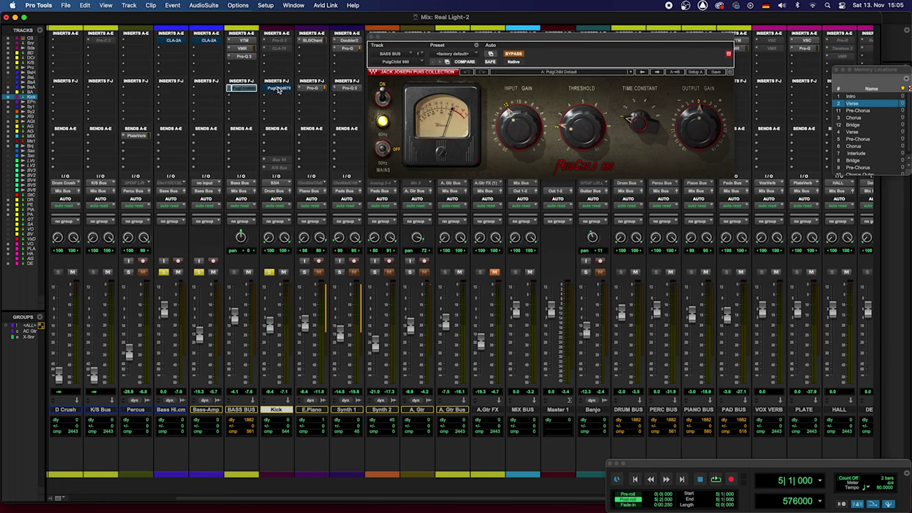
key(space)
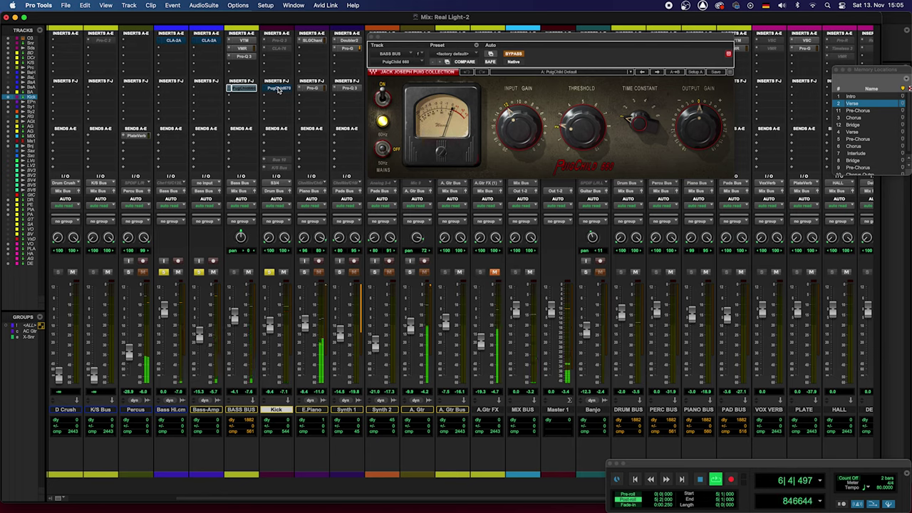
key(space)
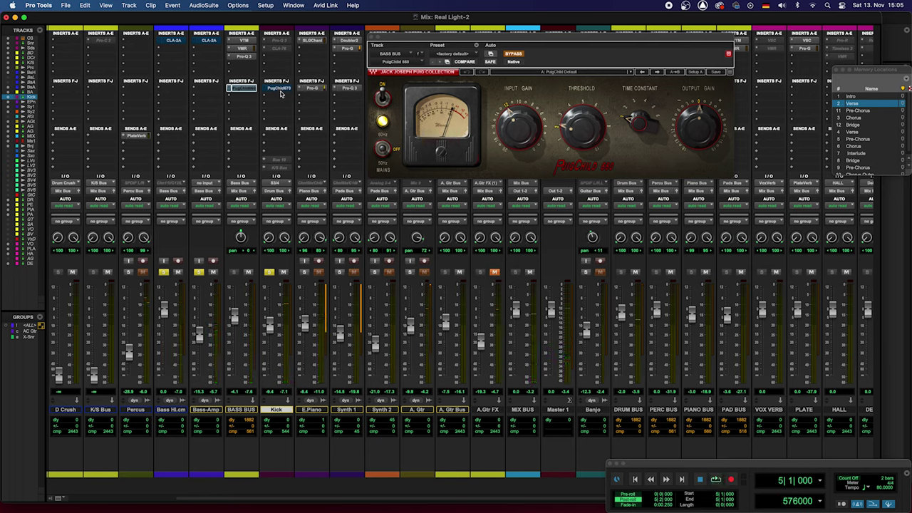
Step: Open the PuigChild 660 on the BASS BUS and turn its time constant up to 6
click(244, 88)
click(245, 89)
mouse_move(514, 122)
mouse_move(580, 141)
drag(638, 126, 629, 102)
mouse_move(637, 127)
click(639, 126)
drag(639, 126, 639, 107)
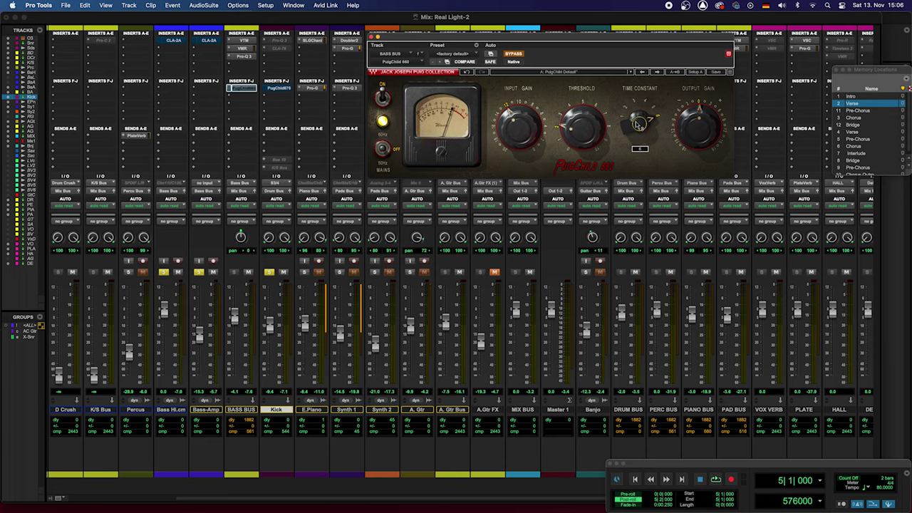
Step: Turn the BASS BUS compressor's time constant back down in stages to its lowest position
drag(639, 122, 639, 131)
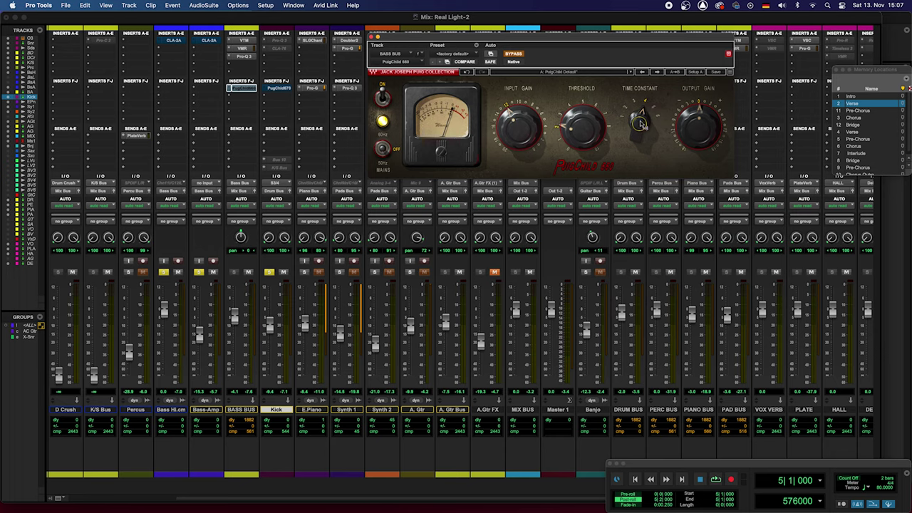
mouse_move(641, 124)
drag(641, 124, 642, 142)
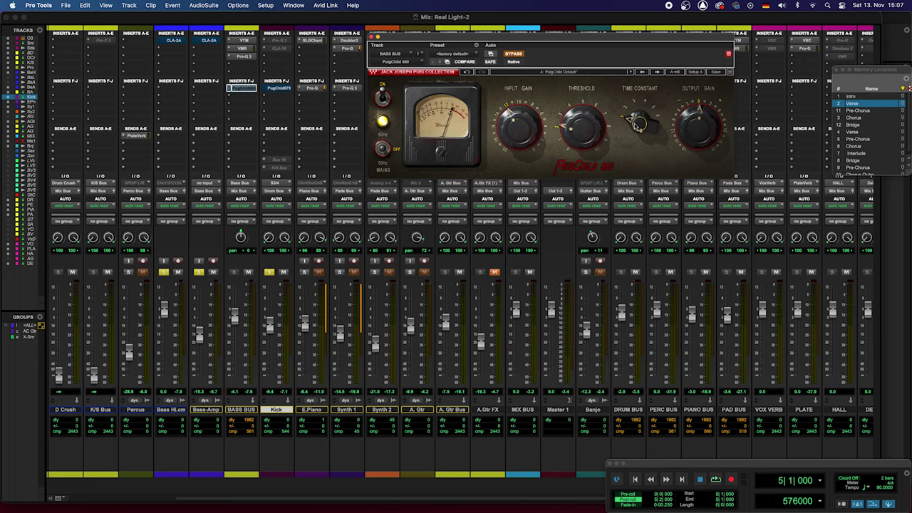
mouse_move(640, 126)
mouse_down()
mouse_move(639, 108)
mouse_move(640, 126)
mouse_up()
mouse_move(697, 128)
mouse_move(597, 130)
Step: Open the Kick track's PuigChild 670 and move its window down to uncover the insert slots
click(280, 89)
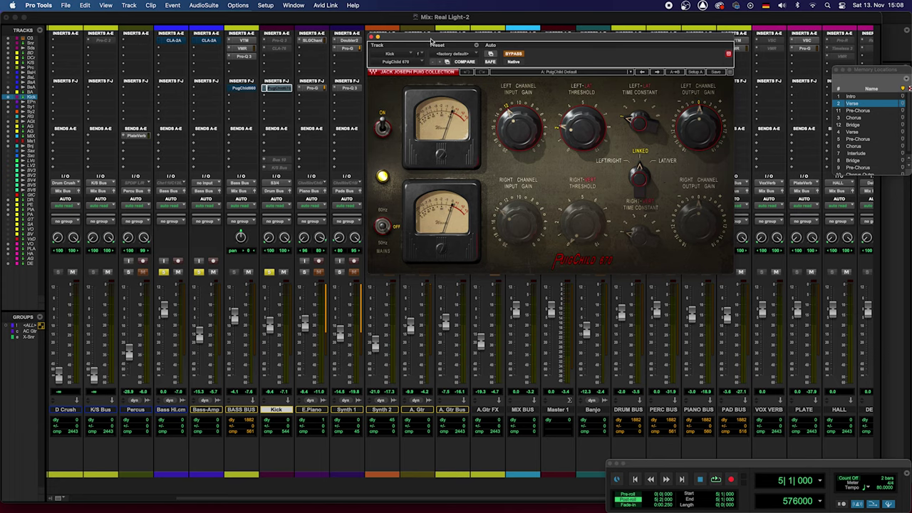
drag(426, 39, 310, 161)
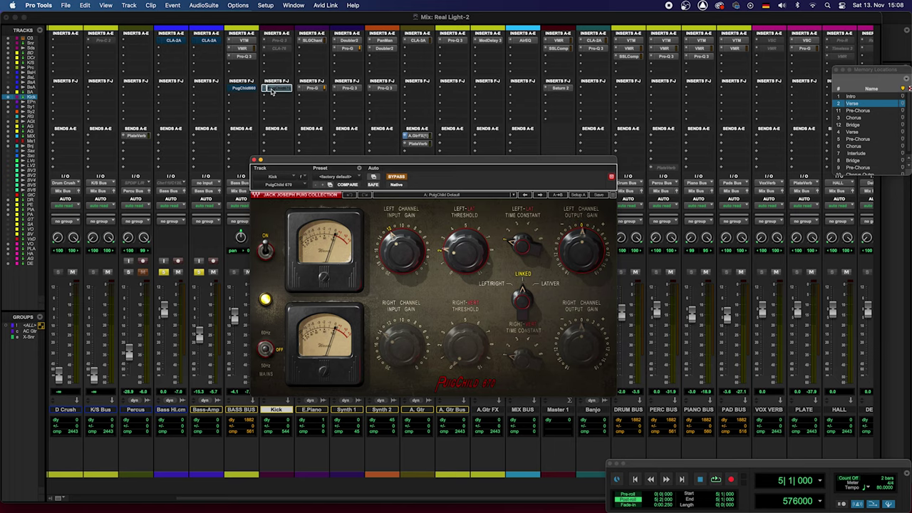
click(271, 91)
click(271, 91)
Step: Unsolo both bass tracks and play the kick alone, taking its PuigChild 670 out of bypass during playback
click(200, 271)
click(163, 271)
key(space)
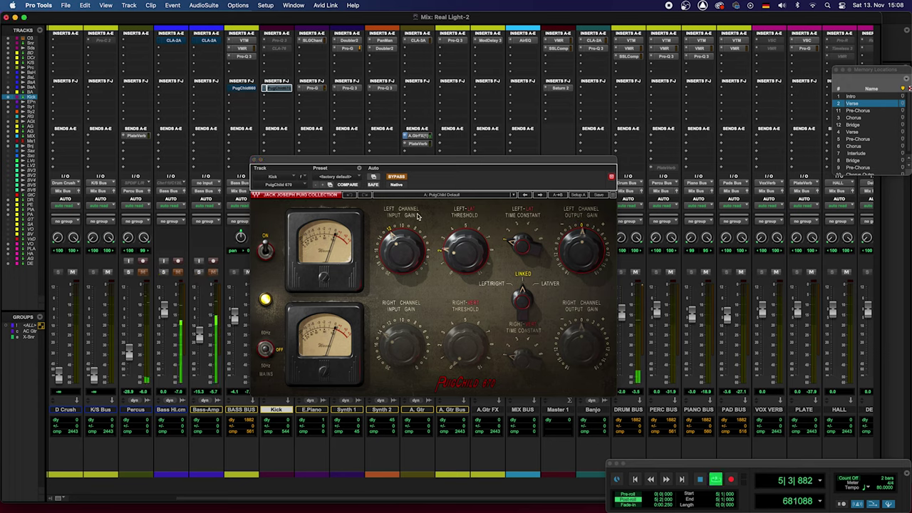
click(396, 177)
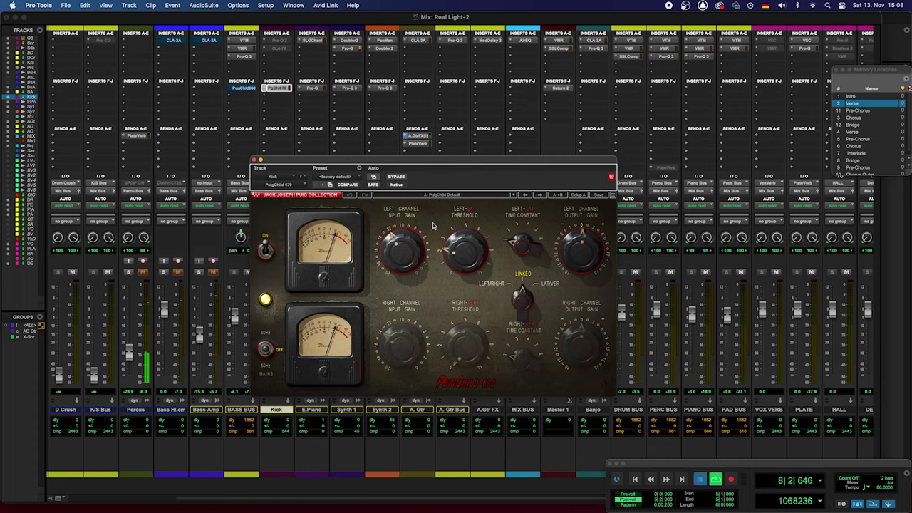
key(space)
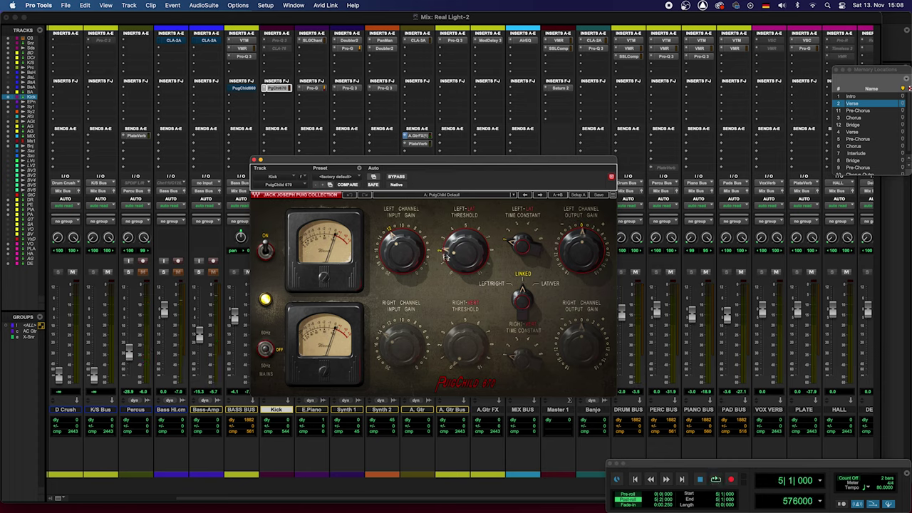
Step: Raise the left threshold of the Kick's PuigChild 670 to about 2.5 while the kick plays
key(space)
drag(450, 255, 451, 249)
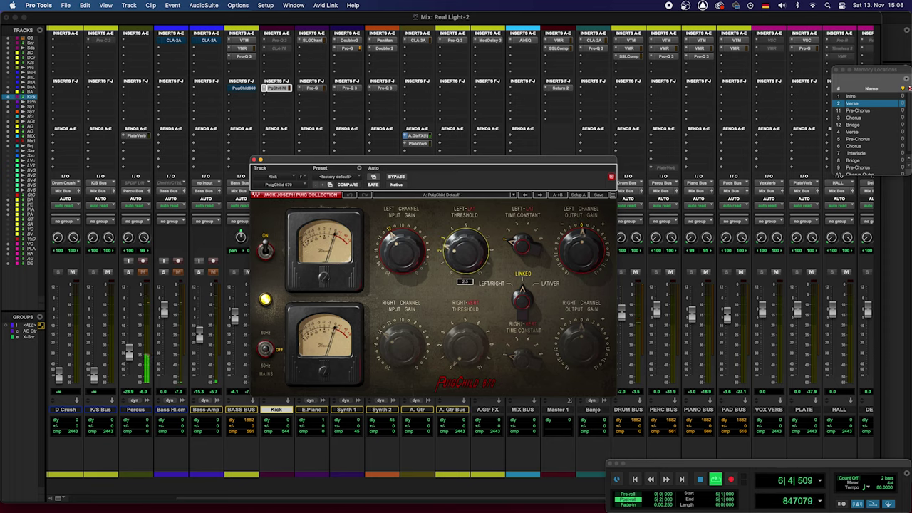
drag(451, 249, 451, 245)
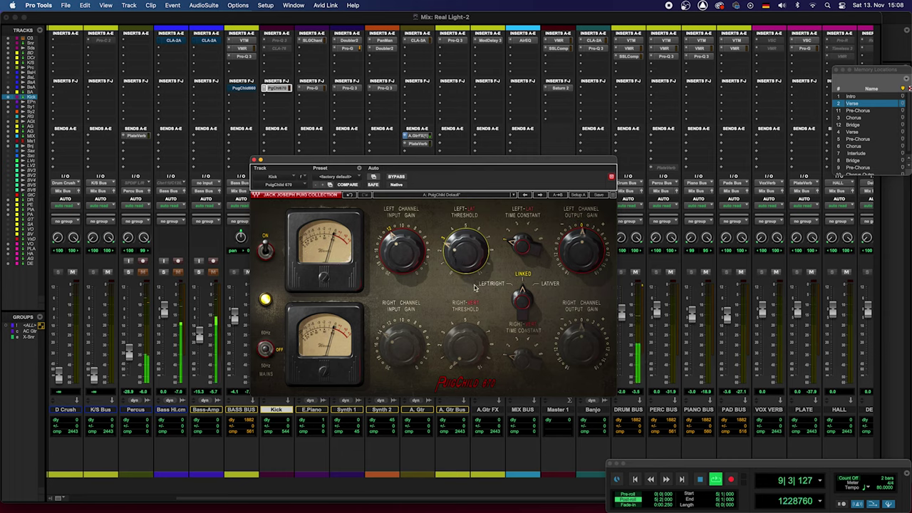
key(space)
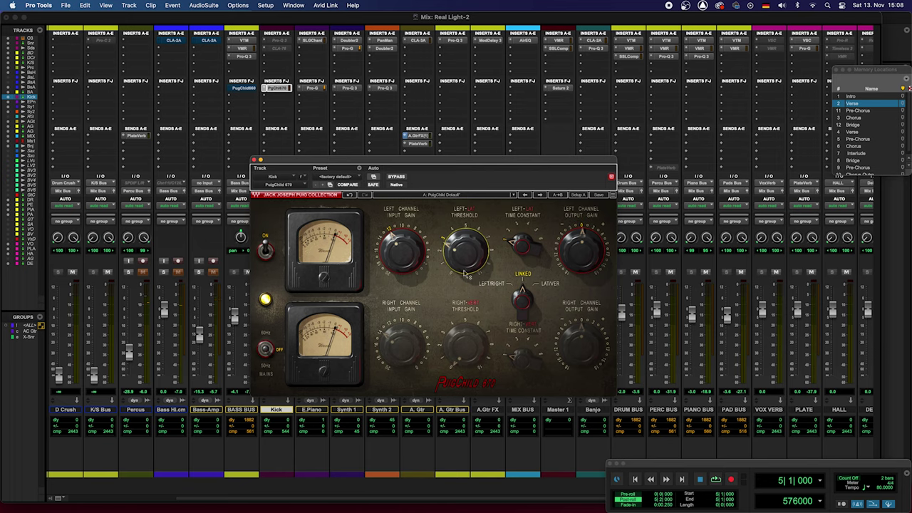
Step: Compare the soloed kick with the PuigChild 670 bypassed and active during playback, leaving the compressor active
mouse_move(582, 255)
key(space)
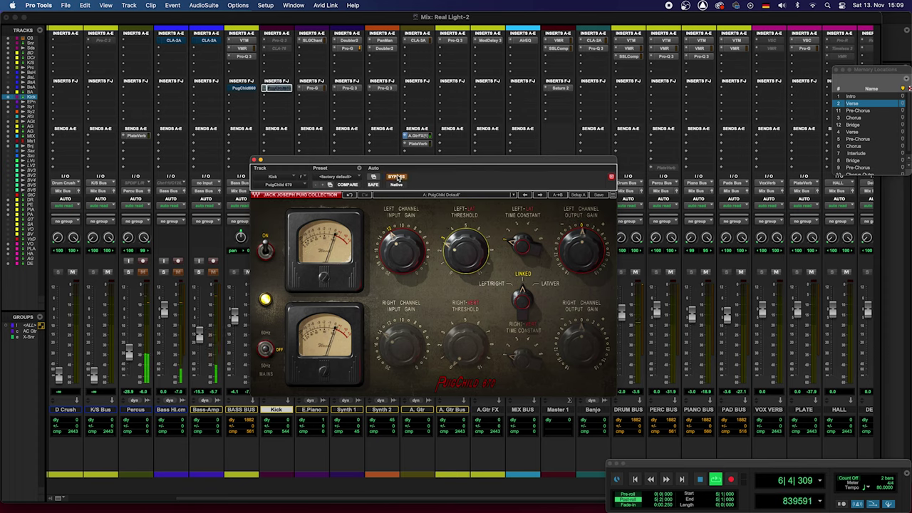
click(399, 178)
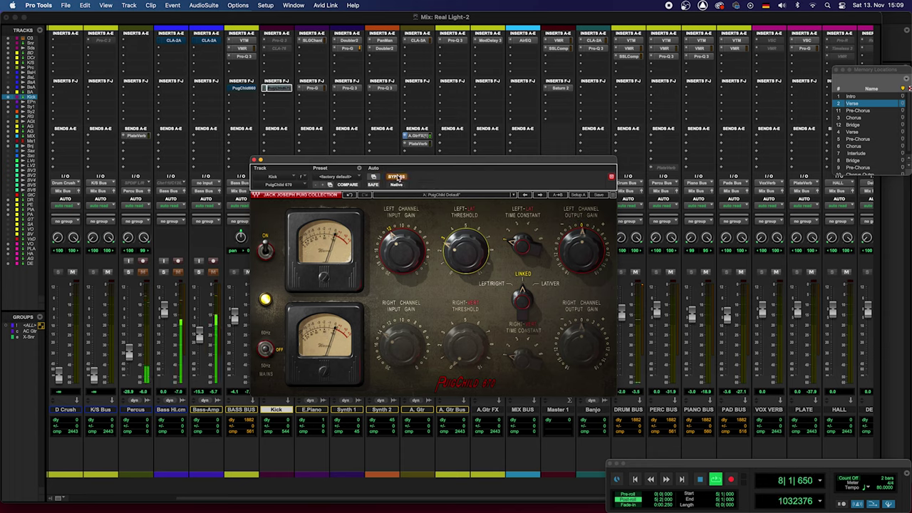
click(397, 177)
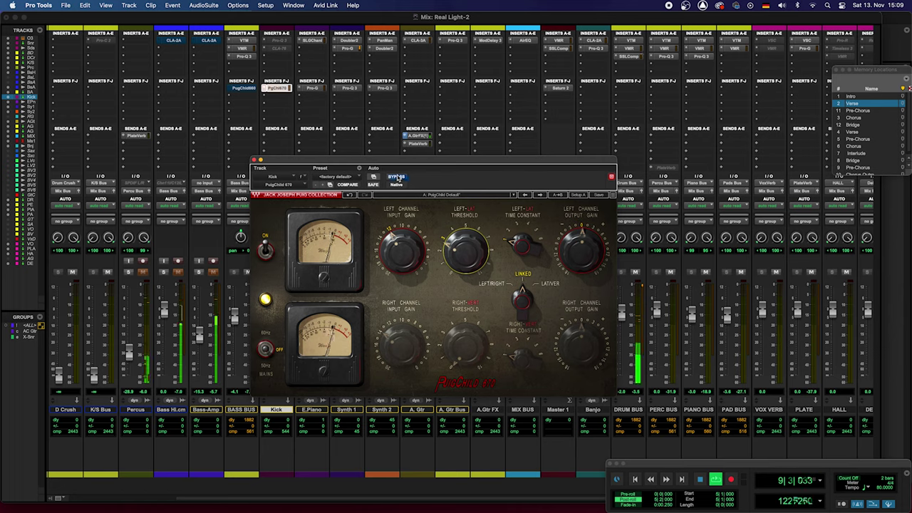
key(space)
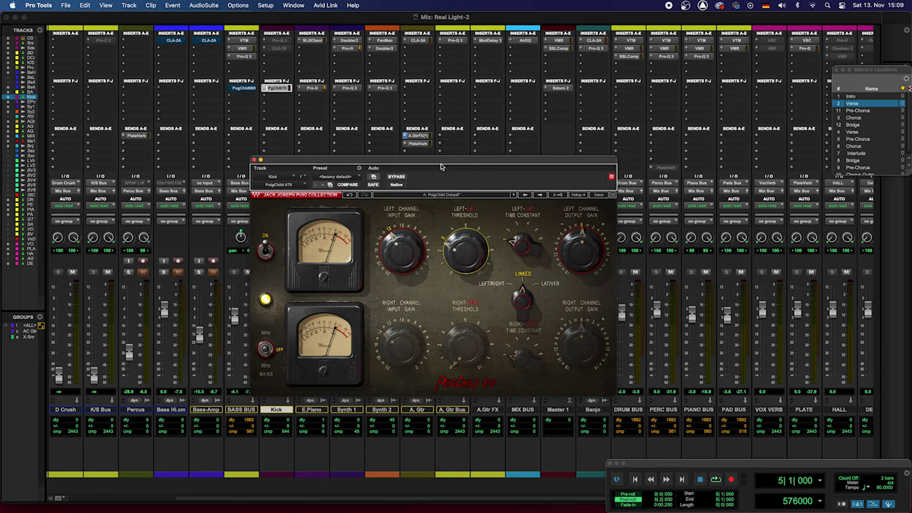
Step: Move the plug-in window up, set the Kick compressor's left time constant to 3, and play back the kick
drag(440, 162, 488, 80)
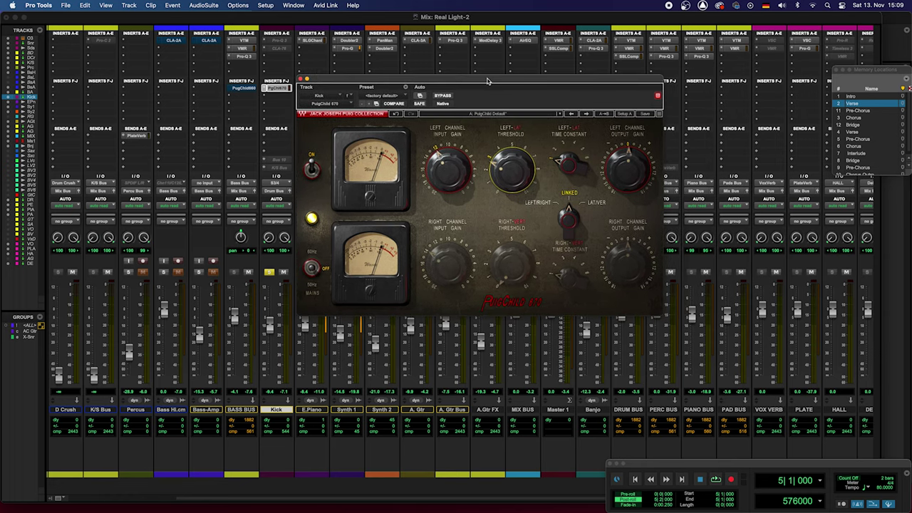
click(562, 164)
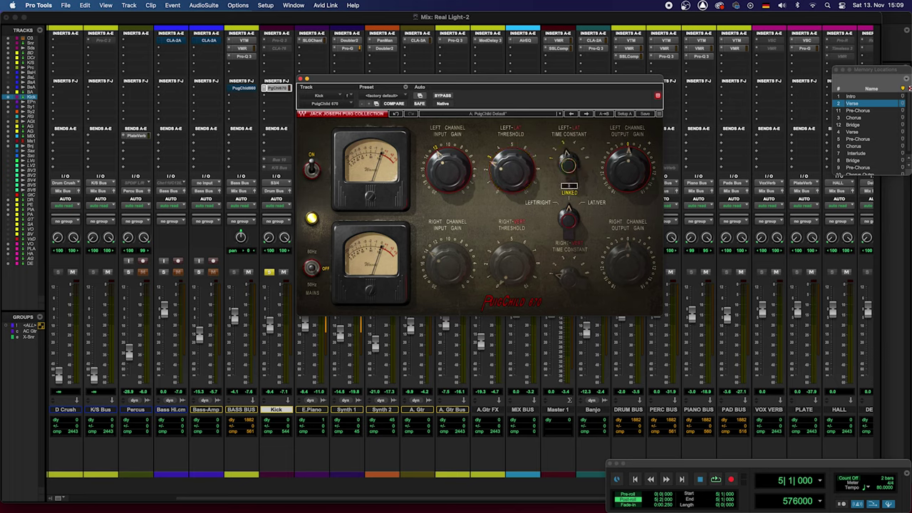
drag(561, 164, 562, 158)
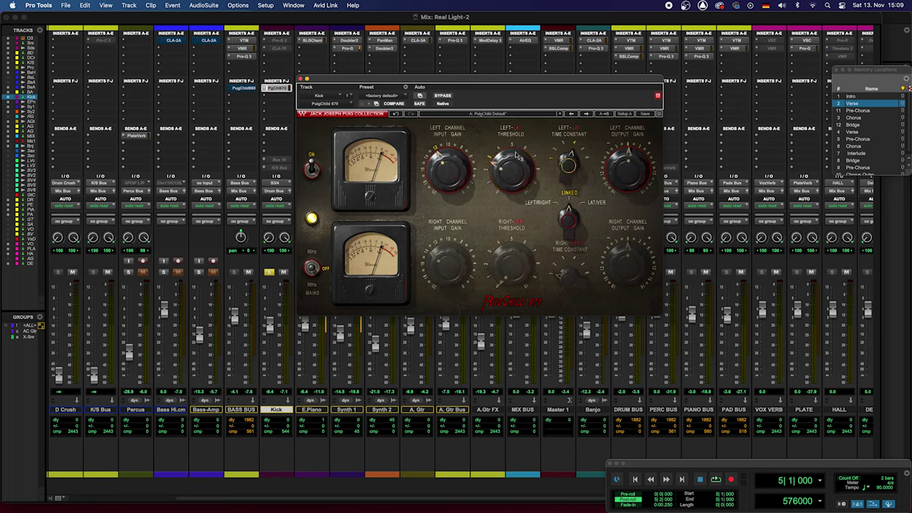
key(space)
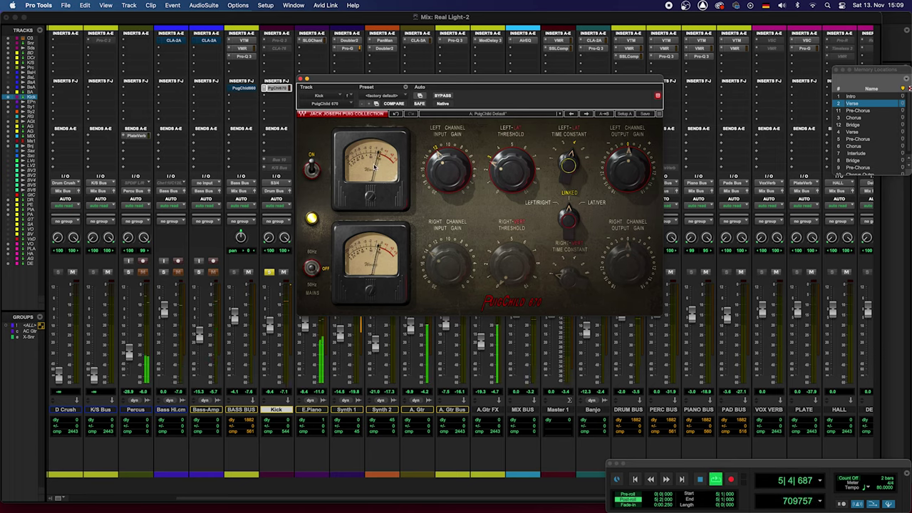
key(space)
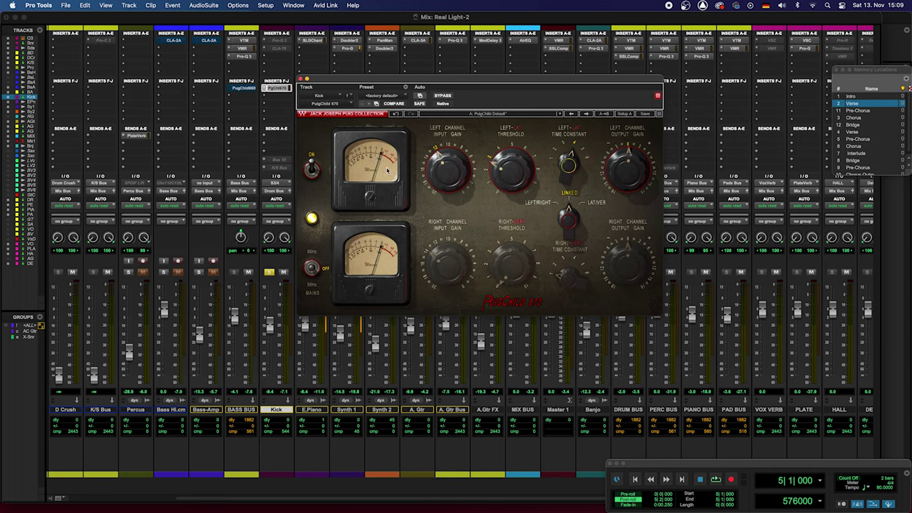
key(space)
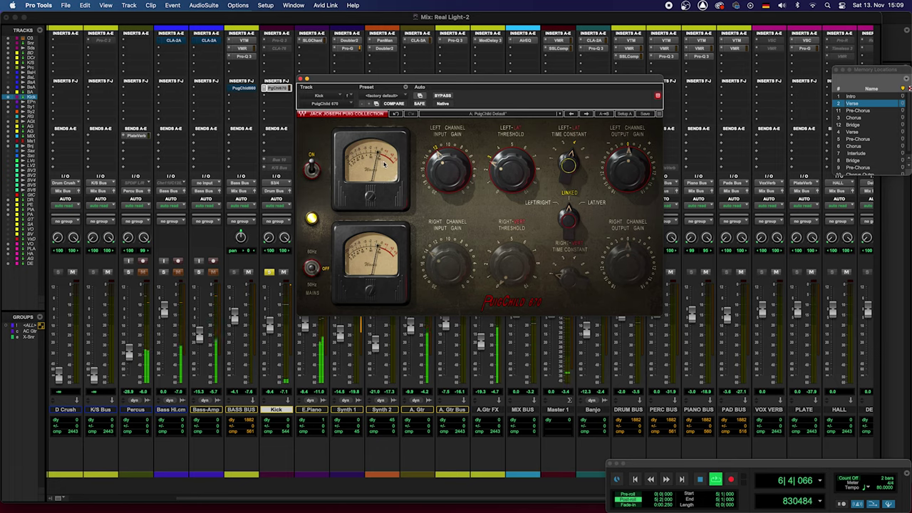
Step: Compare the soloed kick with its PuigChild 670's left time constant at 1 and at its slower setting, restoring the slower one
key(space)
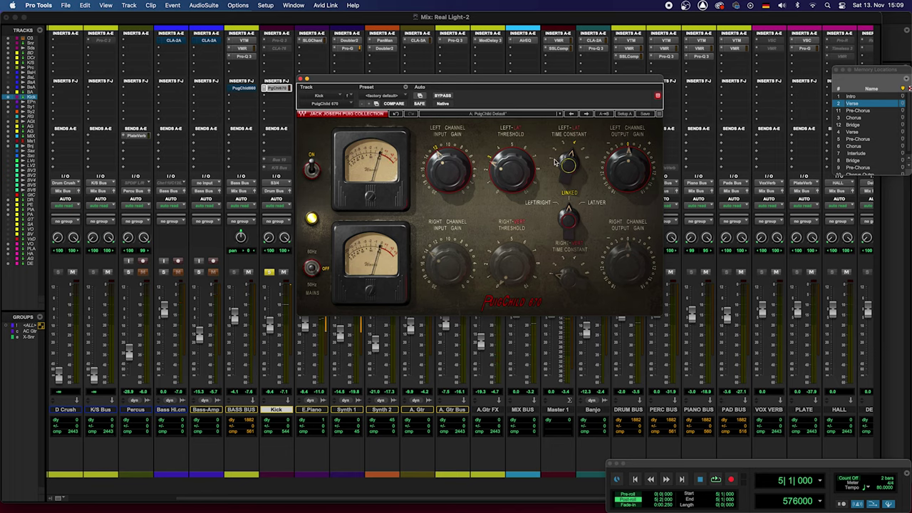
drag(568, 166, 567, 161)
key(space)
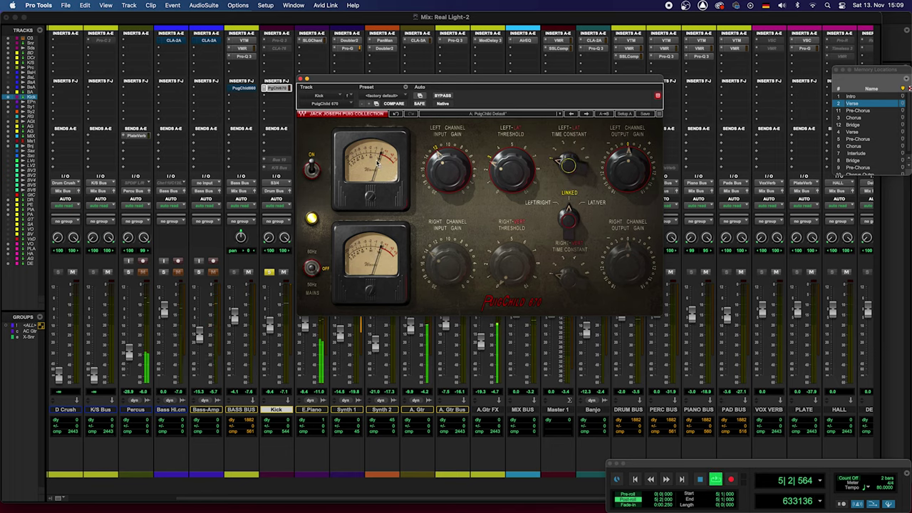
key(space)
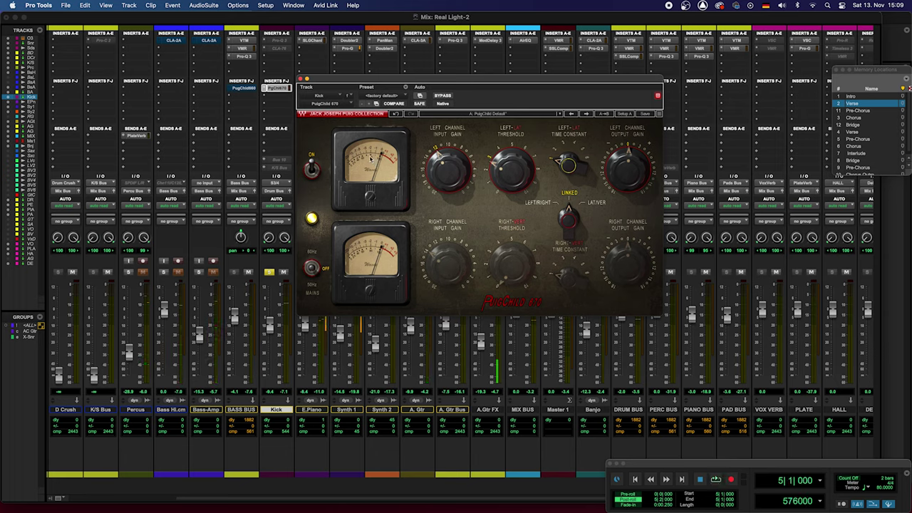
drag(568, 166, 568, 153)
key(space)
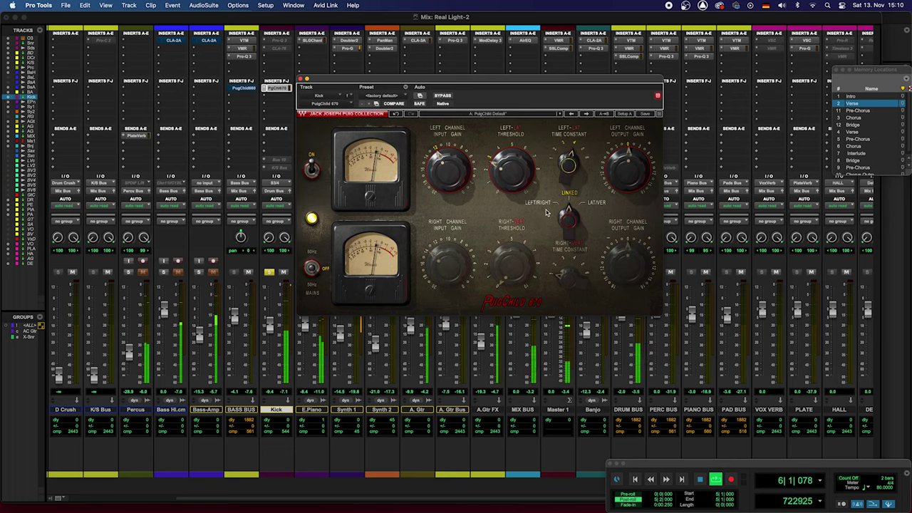
key(space)
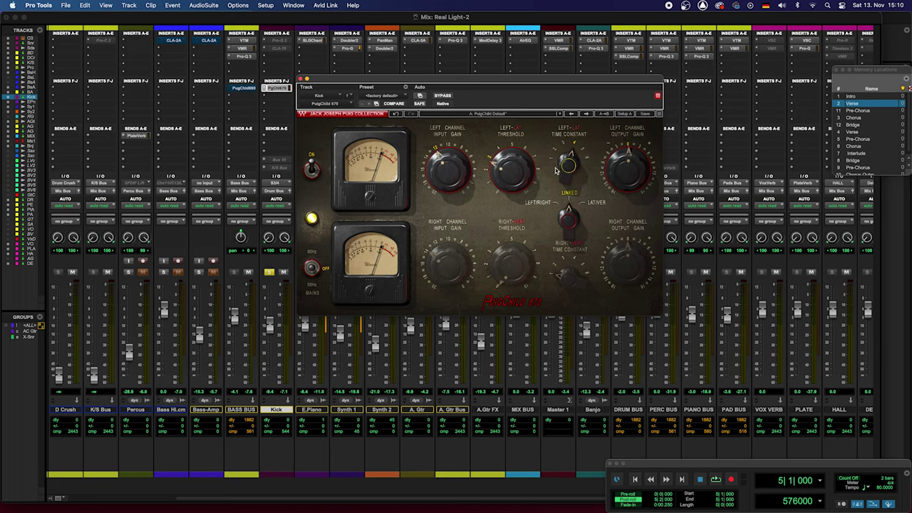
Step: Open the BASS BUS's PuigChild 660 and arrange its window beside the Kick's PuigChild 670 window
mouse_move(558, 168)
drag(462, 82, 480, 52)
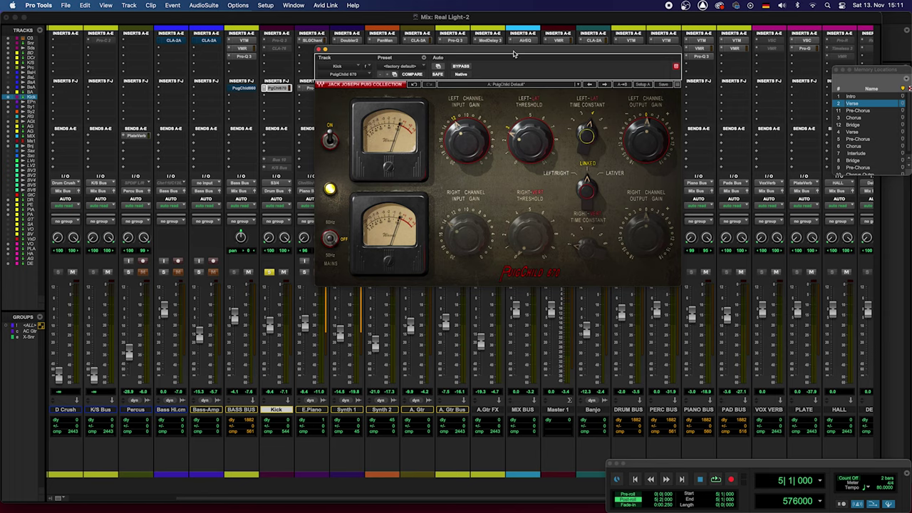
drag(530, 55, 597, 34)
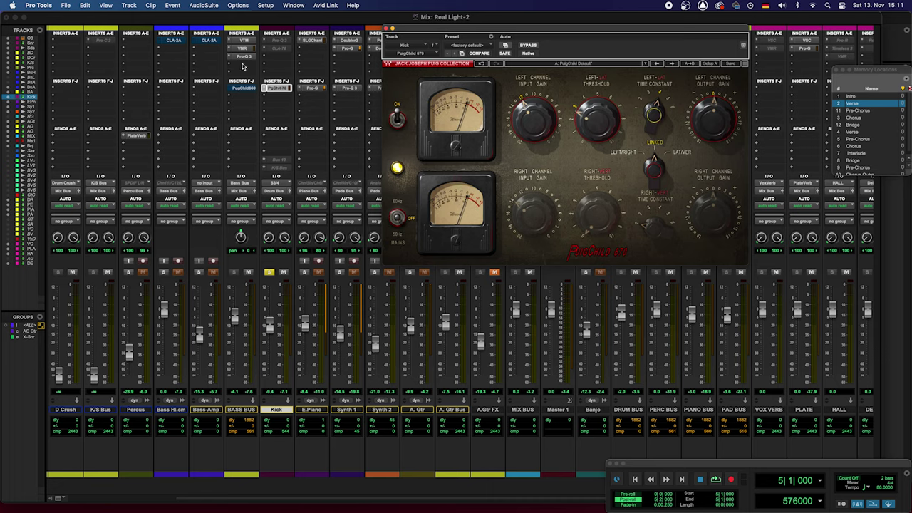
click(241, 87)
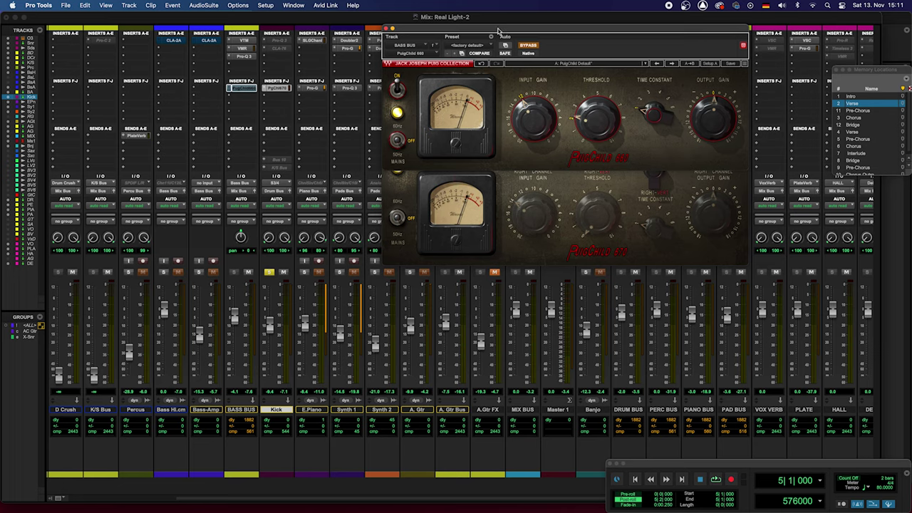
drag(502, 30, 223, 63)
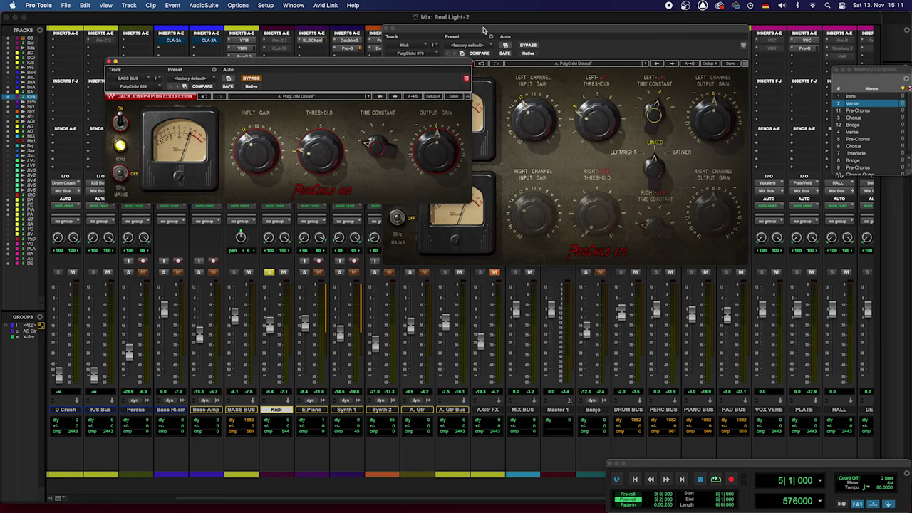
drag(485, 31, 574, 41)
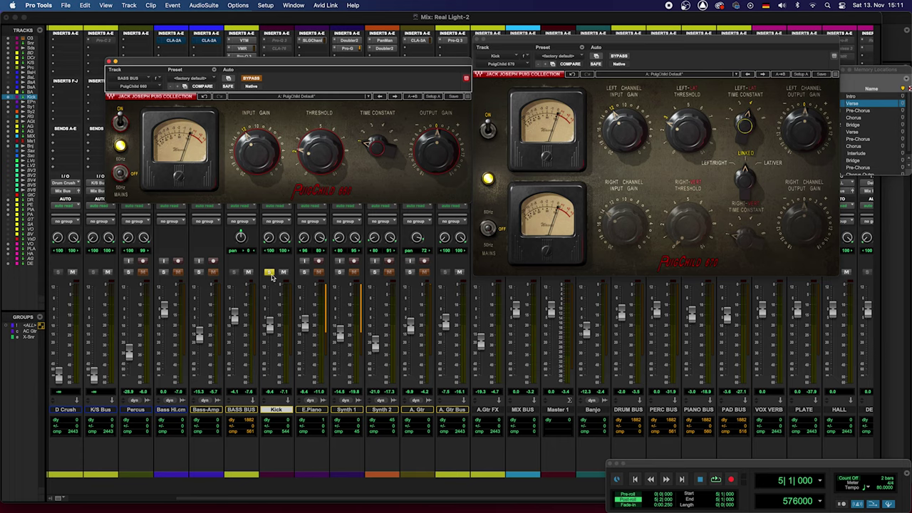
Step: Unsolo the kick, solo the Bass-Amp and high bass tracks, and start playback
click(269, 273)
click(198, 272)
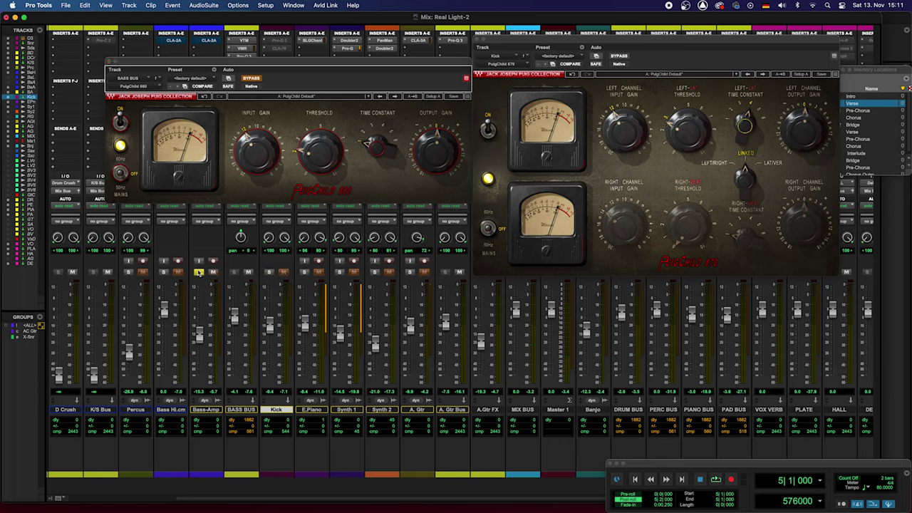
click(164, 272)
key(space)
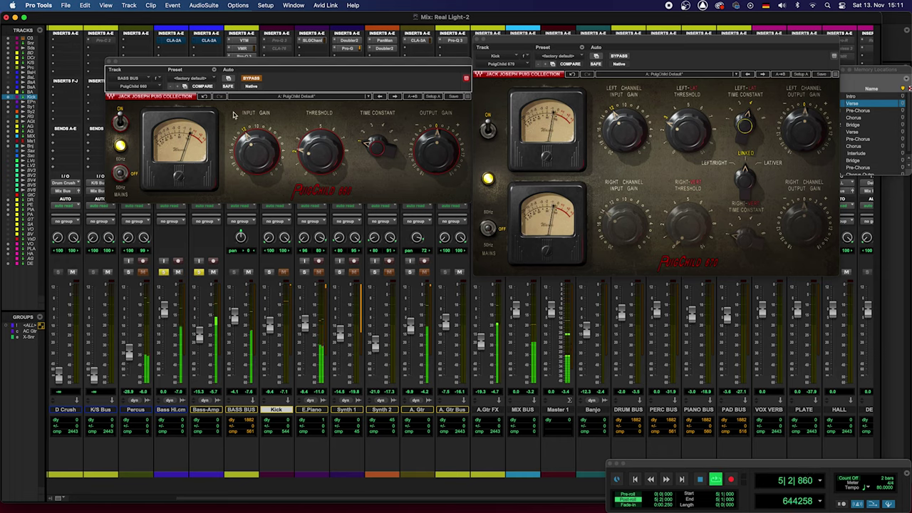
Step: Take the BASS BUS's PuigChild 660 out of bypass and raise its threshold to about 2.8 while the bass plays
click(251, 78)
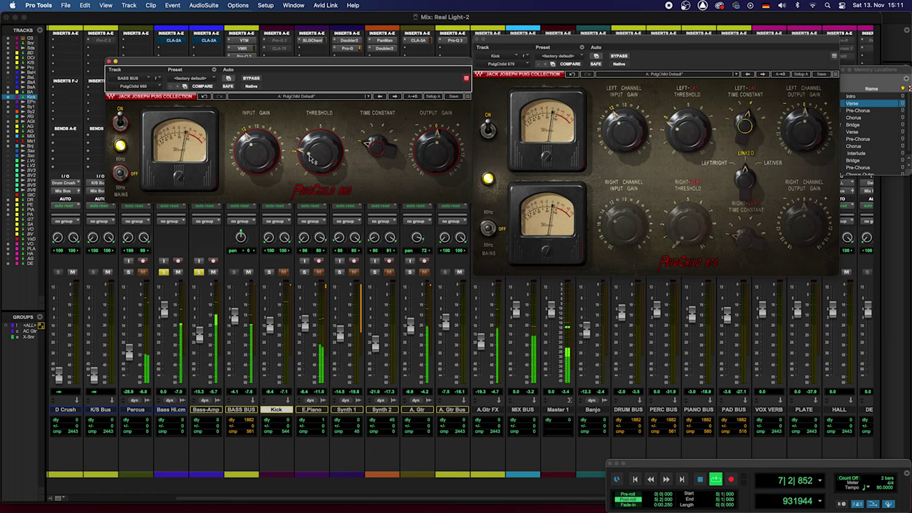
mouse_move(319, 152)
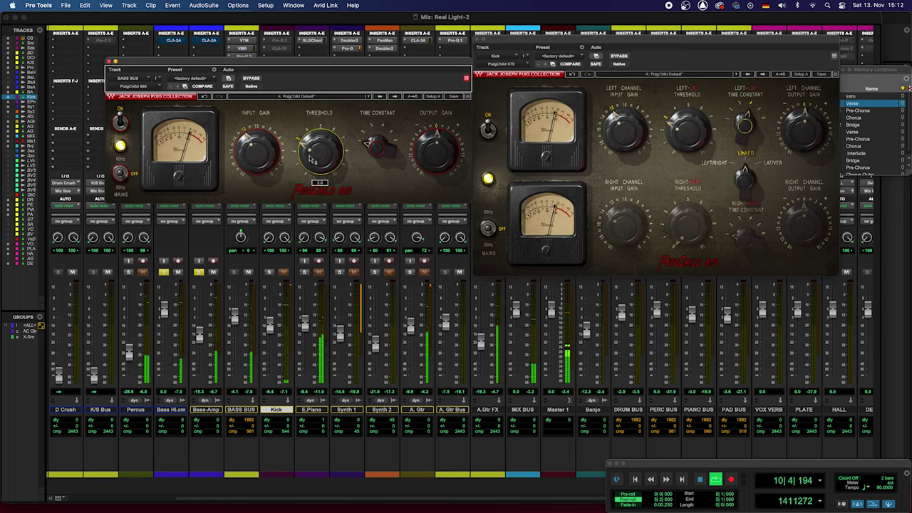
key(space)
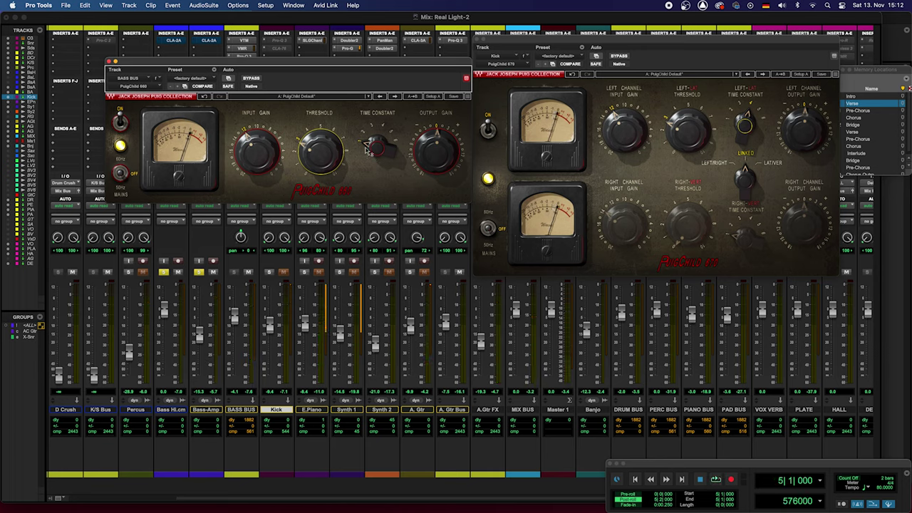
Step: Compare the soloed bass with the PuigChild 660's time constant at 4 and at 1 during playback, leaving it at 1
mouse_move(370, 149)
click(372, 147)
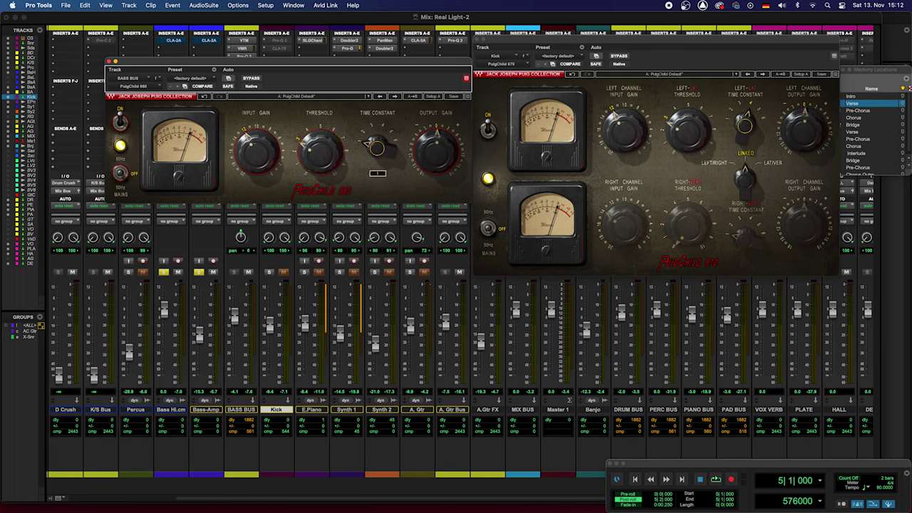
drag(372, 148, 372, 128)
key(space)
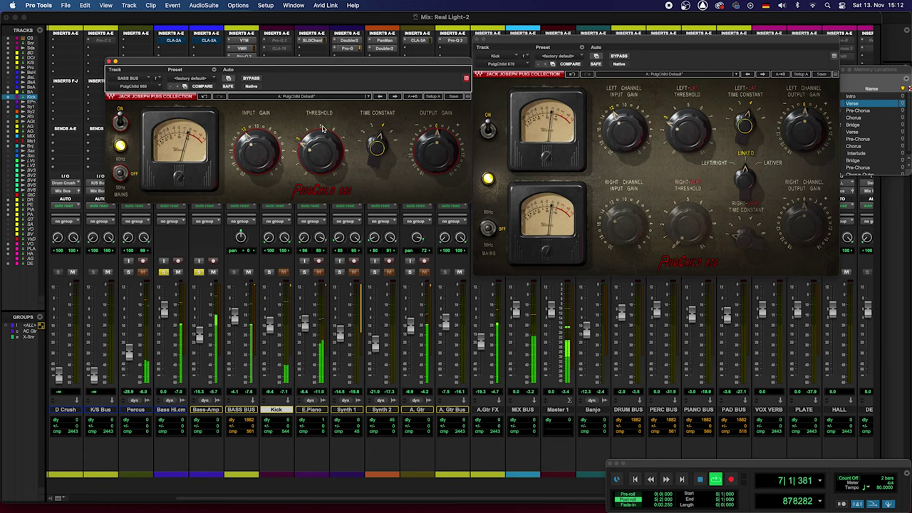
key(space)
mouse_move(379, 148)
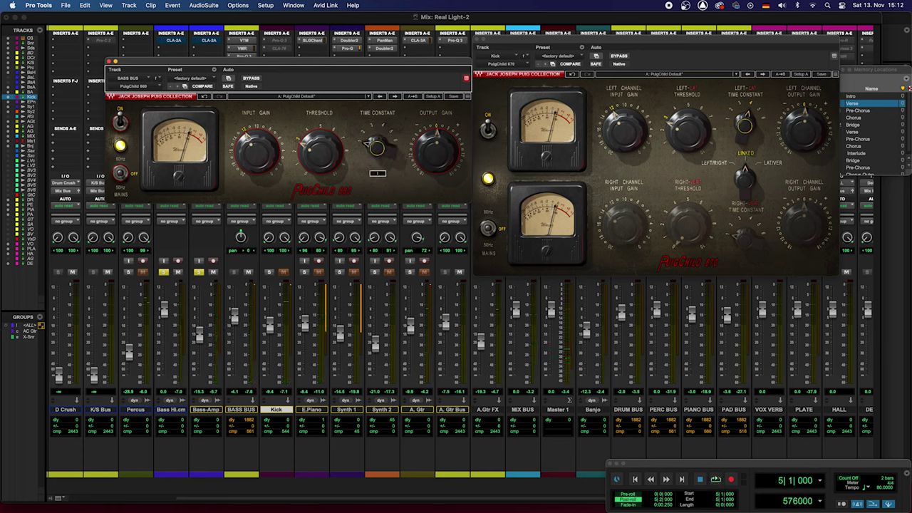
key(space)
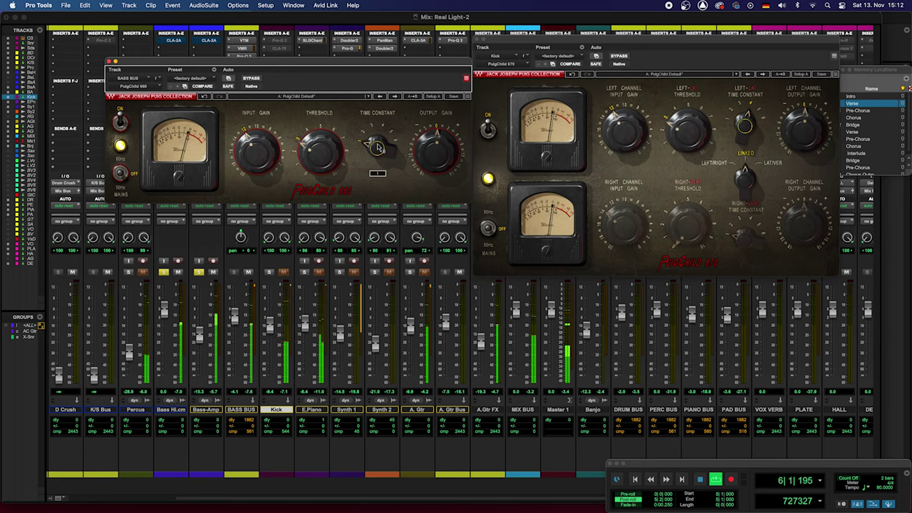
key(space)
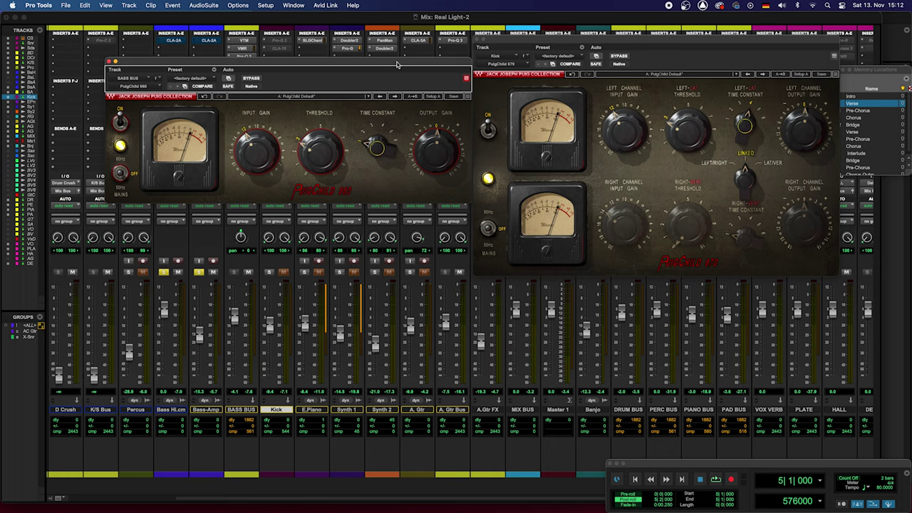
Step: Align the two plug-in windows, solo the kick with both bass tracks, and play them with both PuigChild compressors bypassed
drag(396, 65, 379, 75)
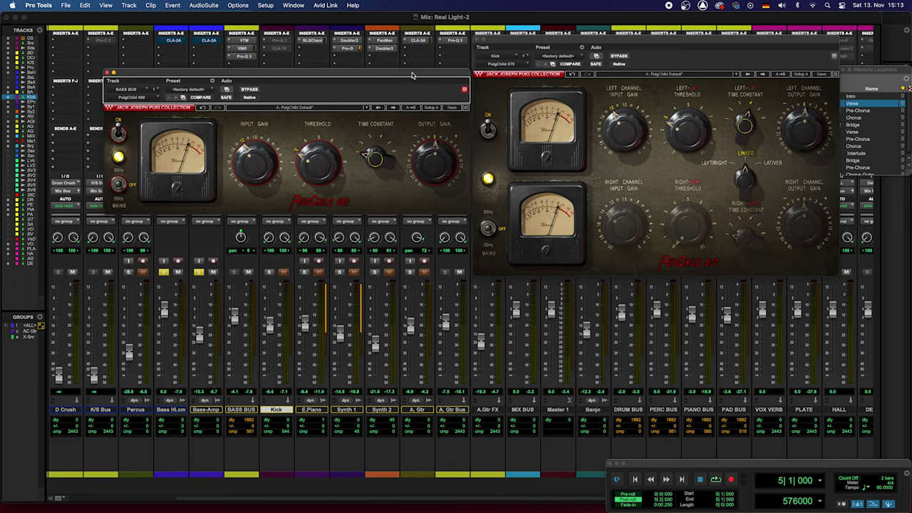
drag(411, 75, 414, 41)
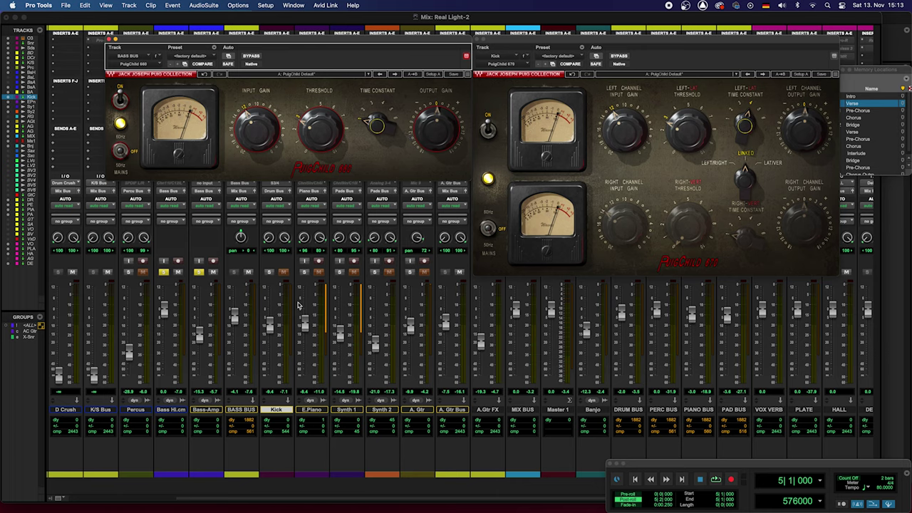
click(270, 273)
click(254, 56)
click(619, 57)
key(space)
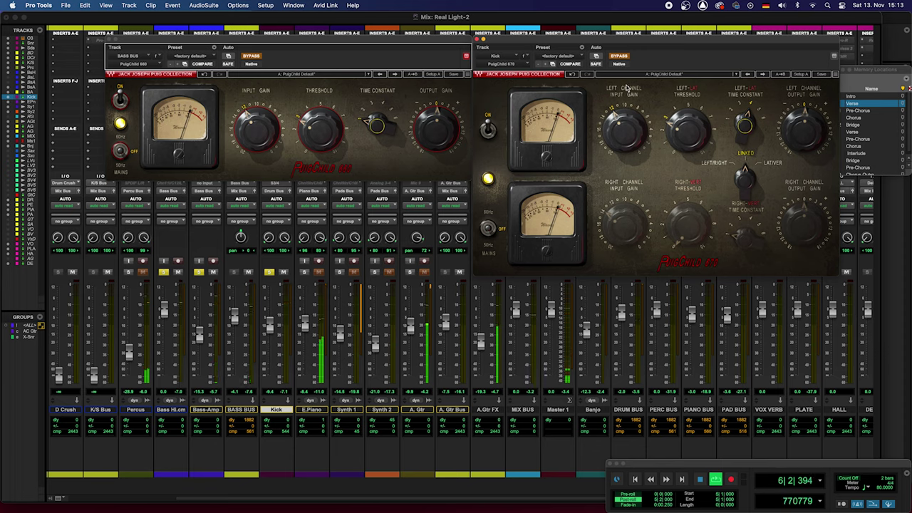
key(space)
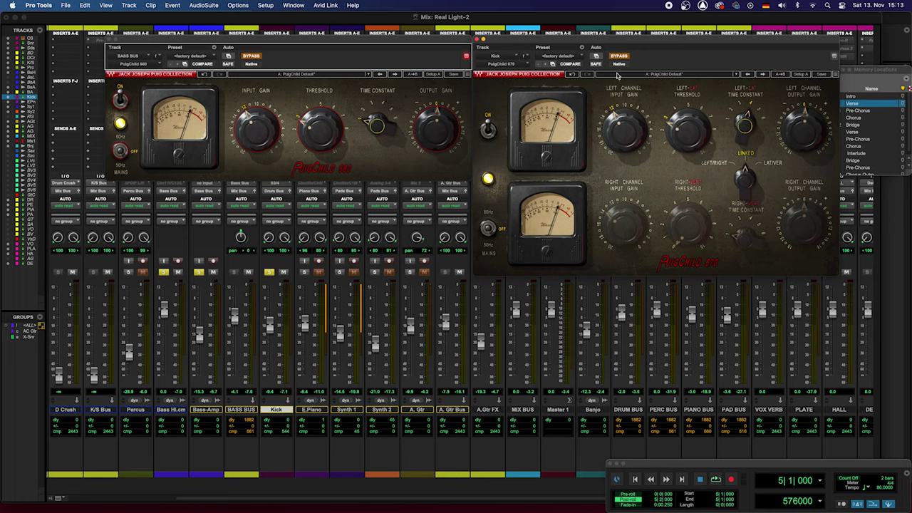
key(space)
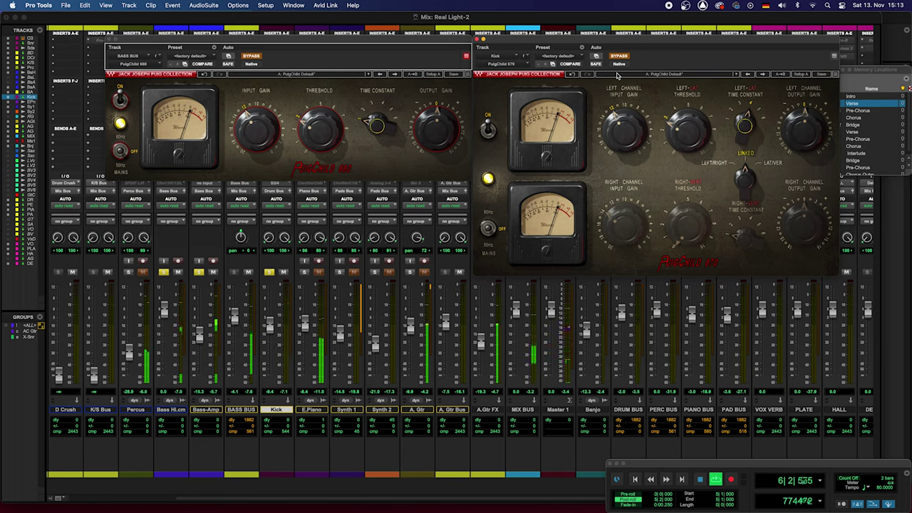
key(space)
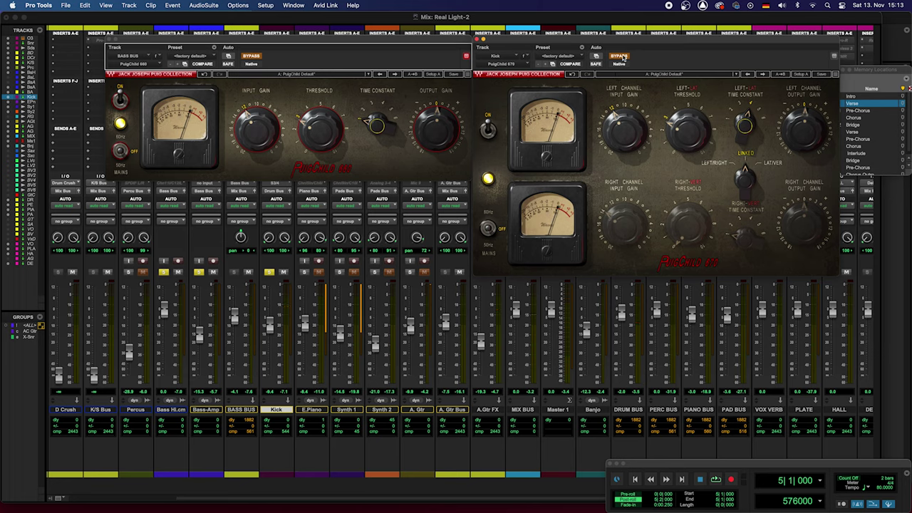
Step: Take both PuigChild compressors out of bypass, set the BASS BUS time constant to 4, and play the kick and bass
click(620, 55)
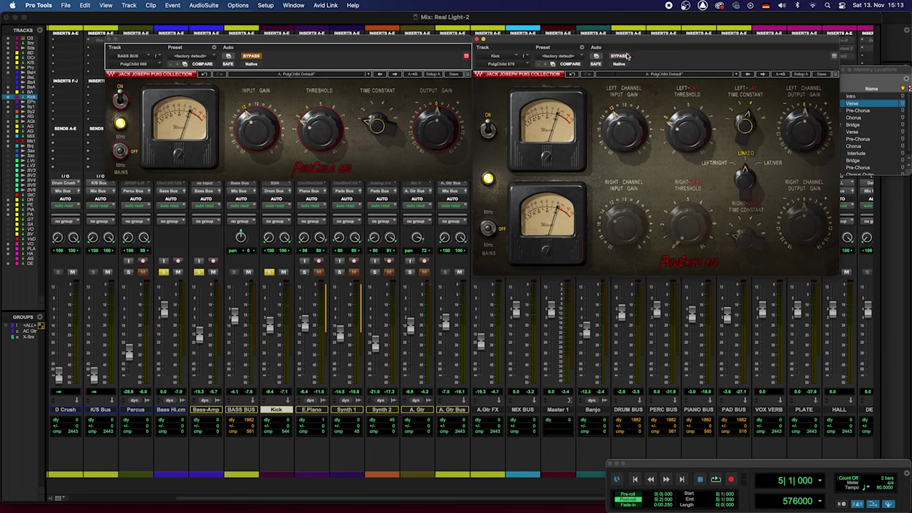
click(251, 55)
mouse_move(745, 127)
click(372, 124)
drag(371, 124, 485, 163)
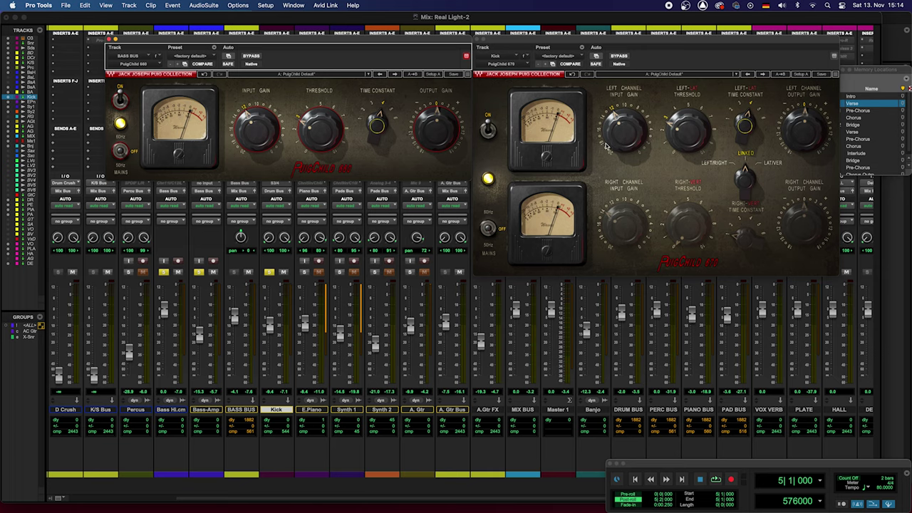
key(space)
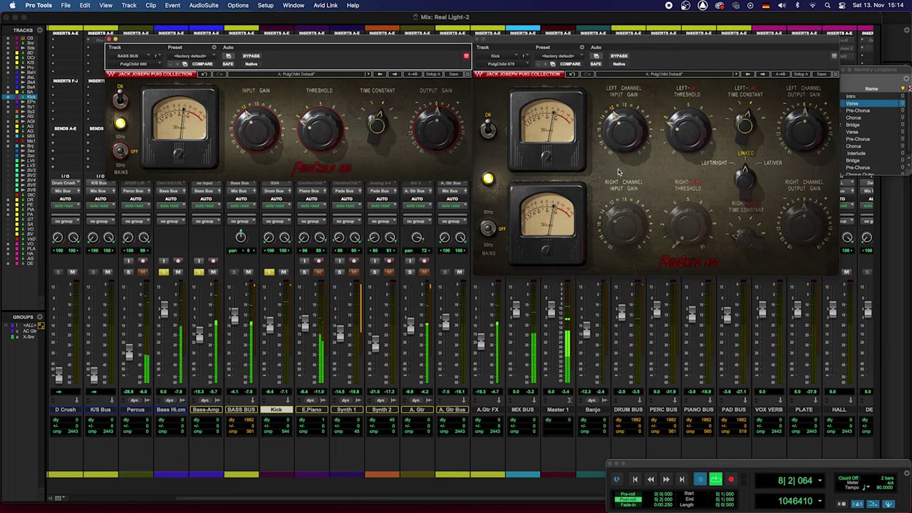
key(space)
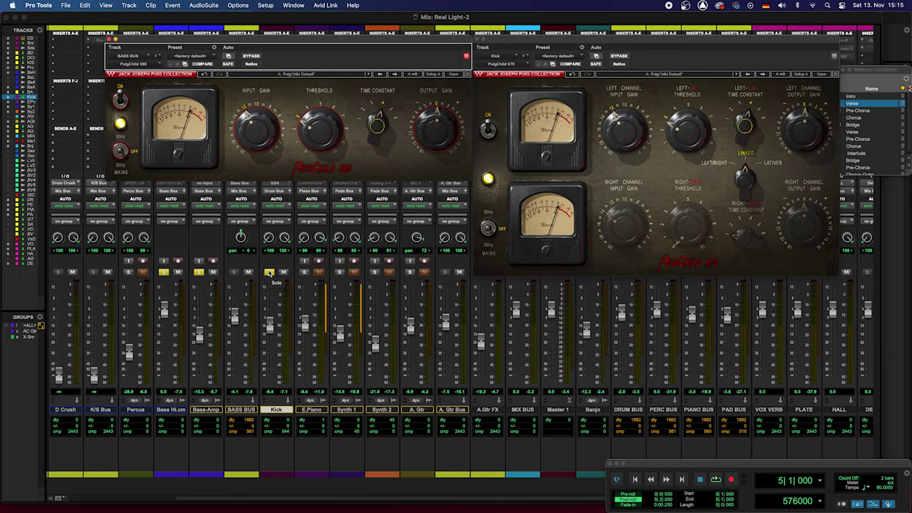
Step: Clear all track solos and play the full mix with both PuigChild compressors active
alt+click(270, 272)
key(space)
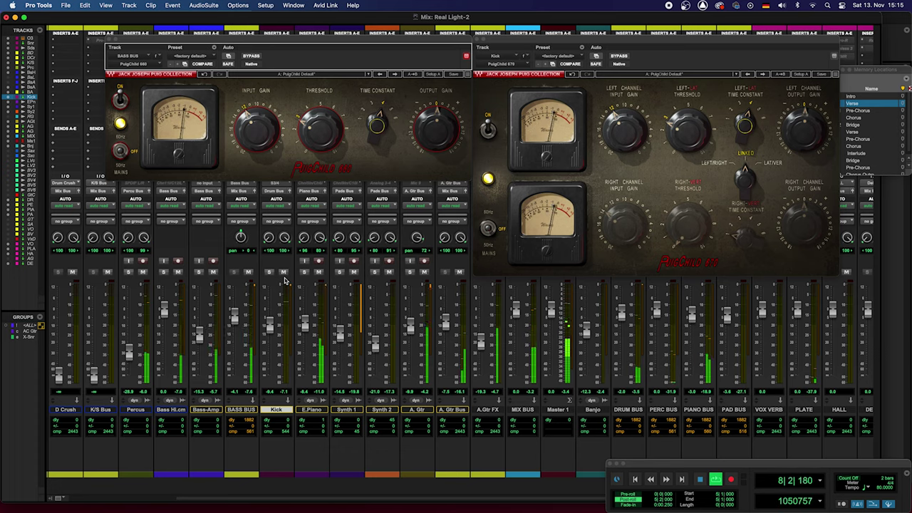
key(space)
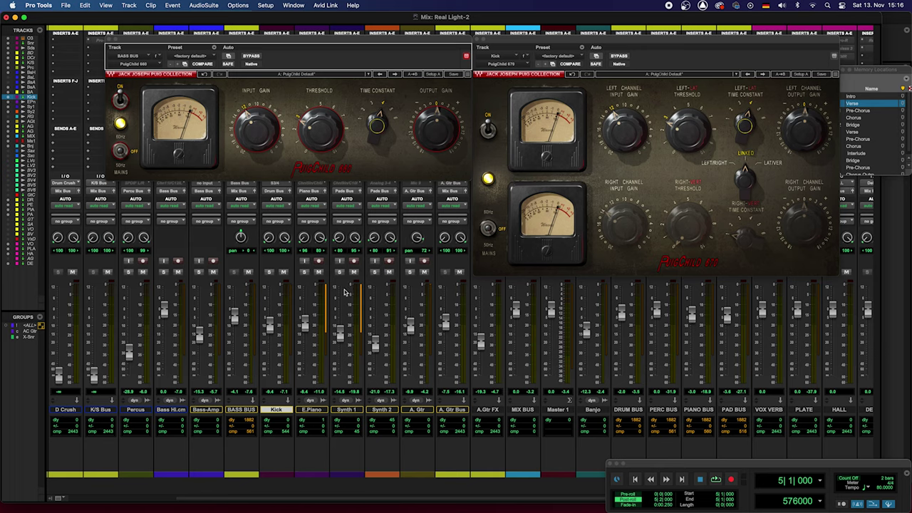
key(space)
key(space)
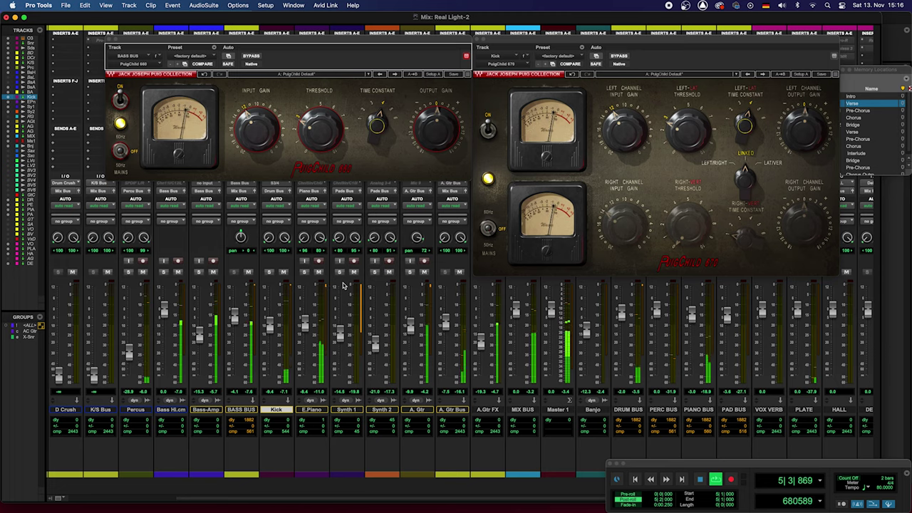
Step: Stop playback and set the BASS BUS PuigChild 660's time constant to 1
key(space)
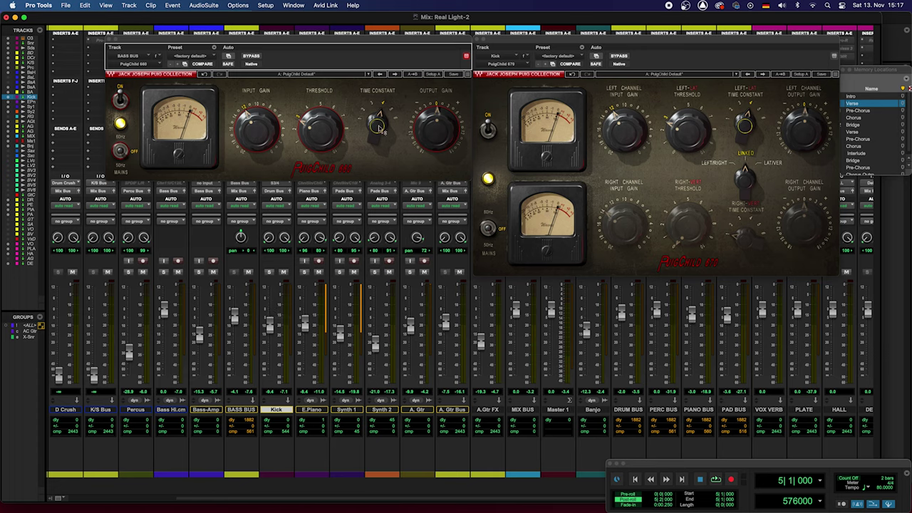
mouse_move(378, 127)
drag(377, 127, 377, 143)
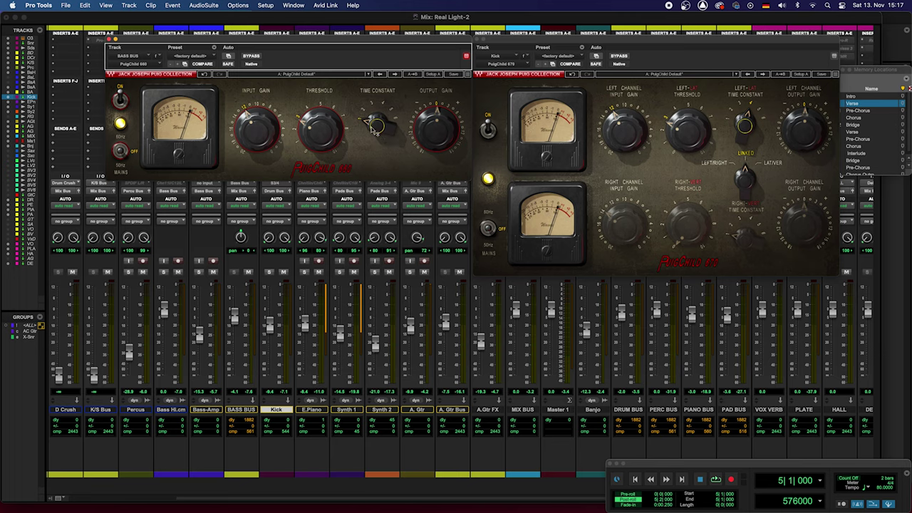
Step: Play the full mix with the BASS BUS time constant at 1 and the Kick at 4, then stop playback
mouse_move(373, 129)
mouse_move(744, 130)
mouse_move(377, 126)
mouse_move(744, 127)
key(space)
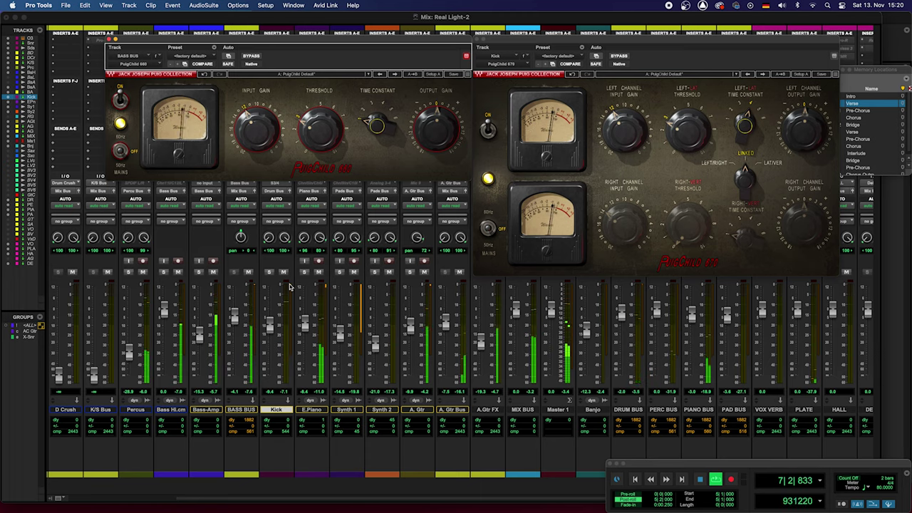
key(space)
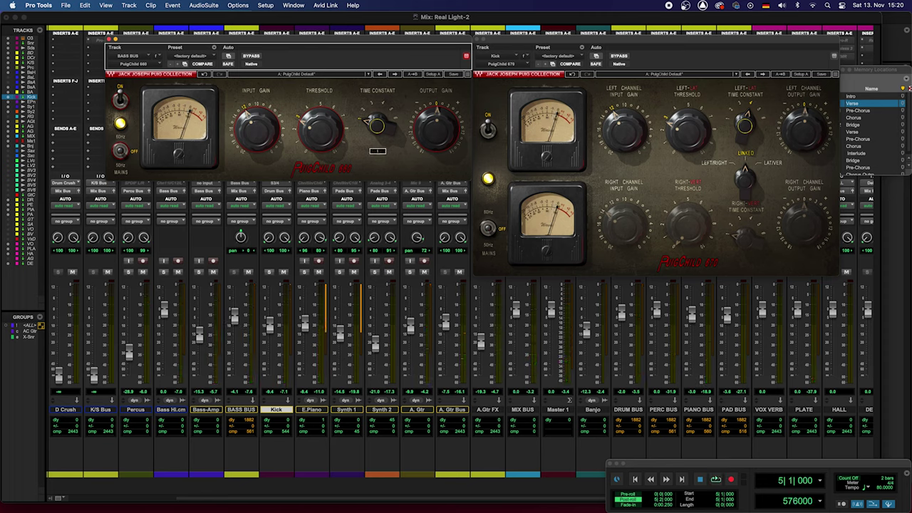
Step: Set the time constant to 4 on the BASS BUS and 1 on the Kick, and audition the full mix twice
drag(377, 131, 377, 115)
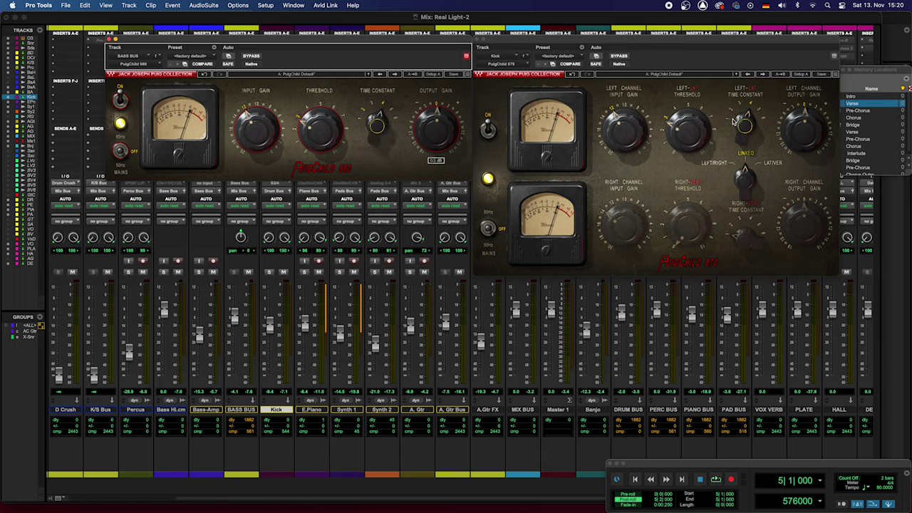
drag(745, 126, 745, 126)
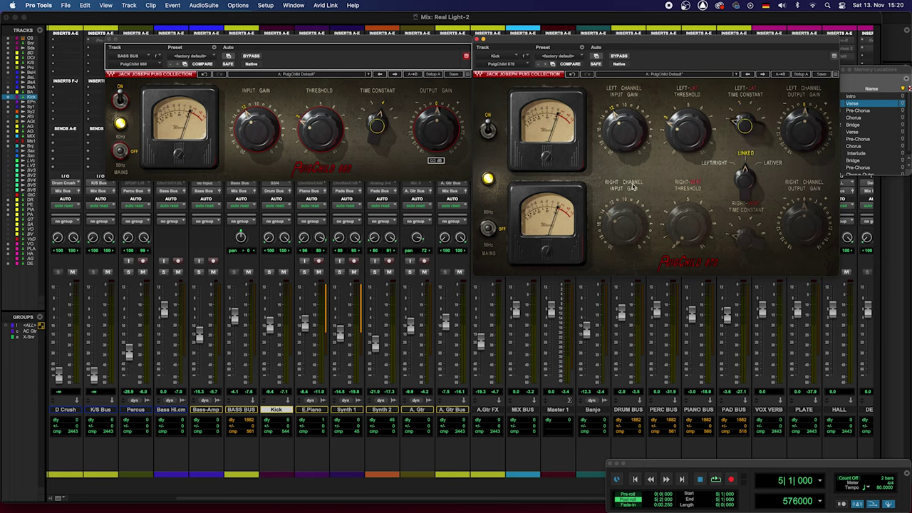
key(space)
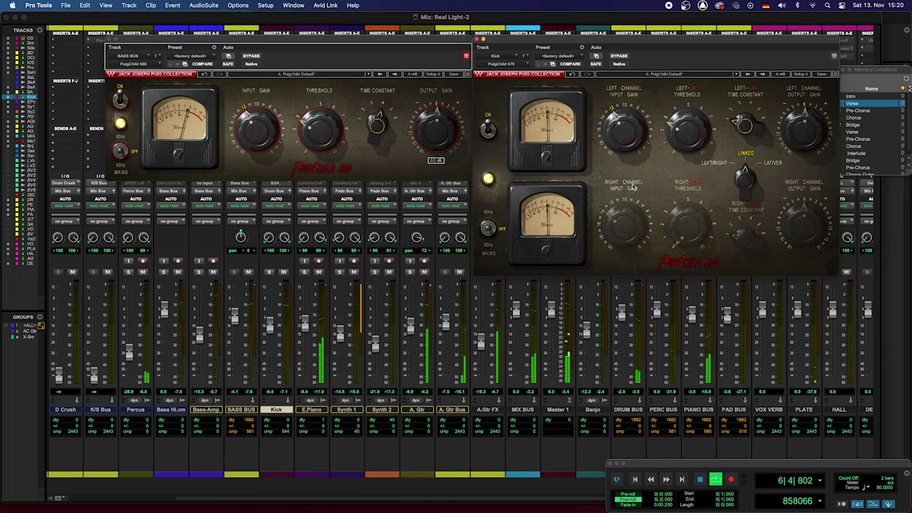
key(space)
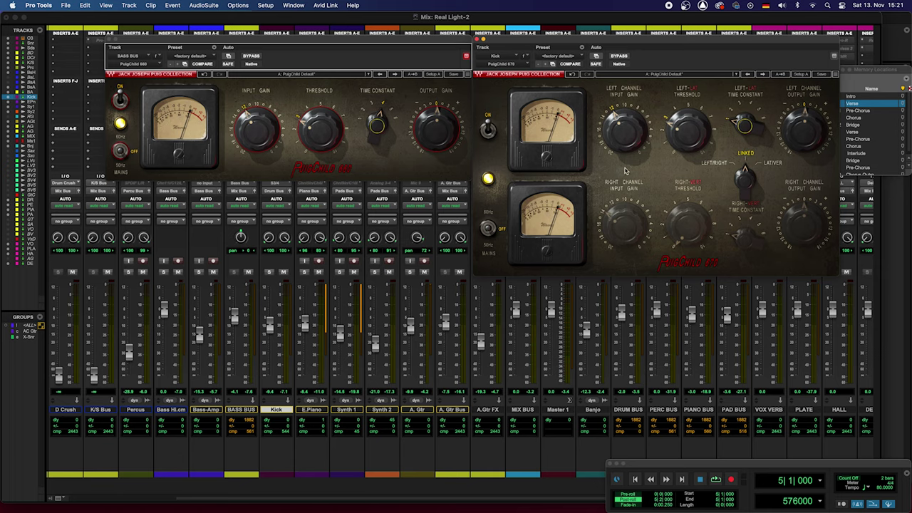
key(space)
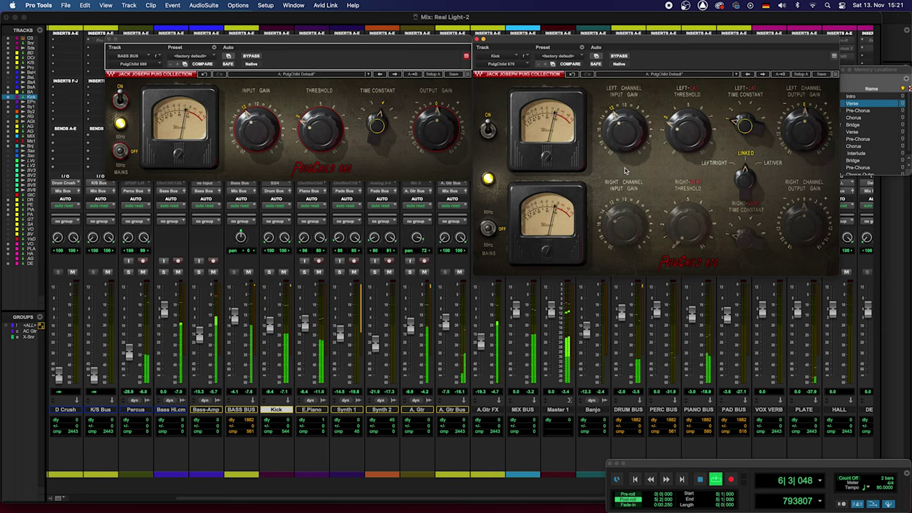
key(space)
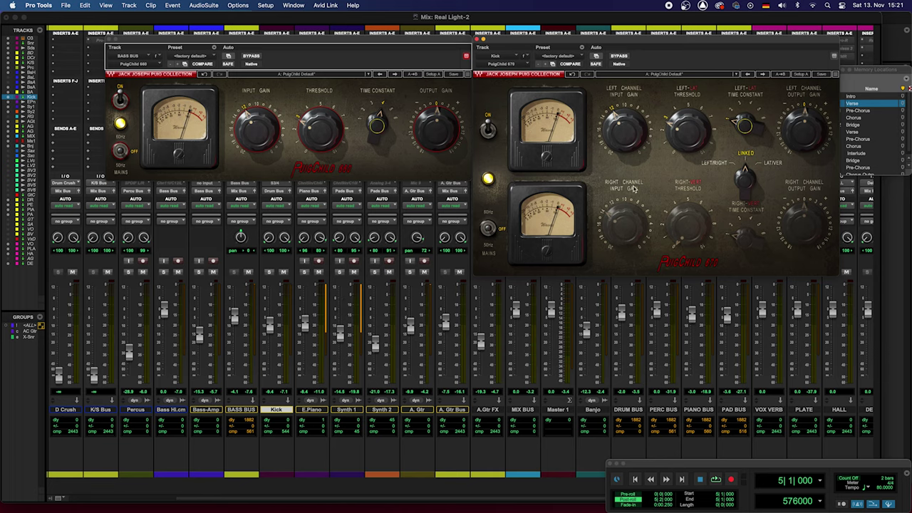
Step: Swap the time constants to 4 on the Kick and 1 on the BASS BUS, and audition the full mix
drag(764, 135, 764, 108)
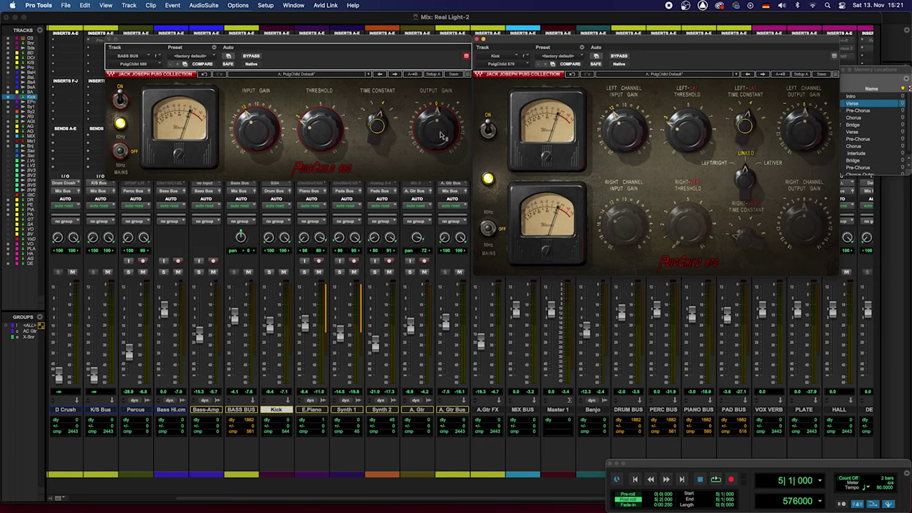
click(378, 126)
drag(378, 127, 379, 144)
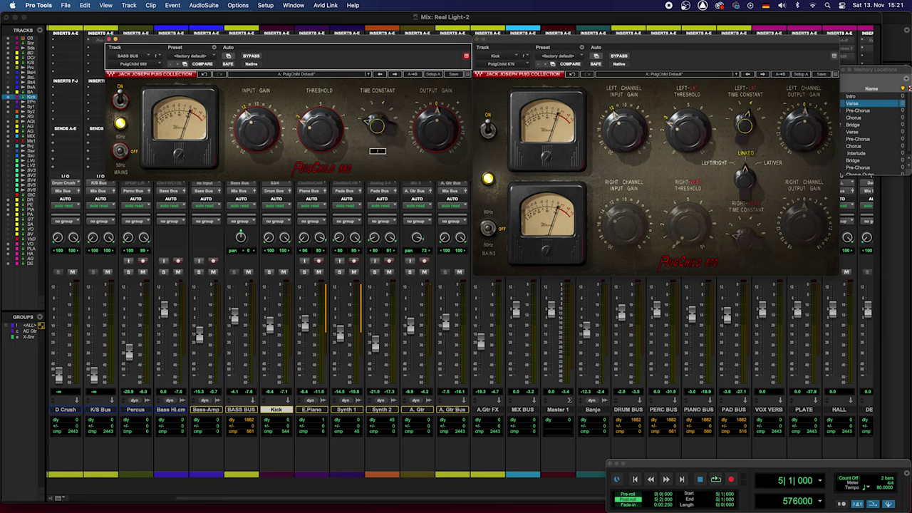
key(space)
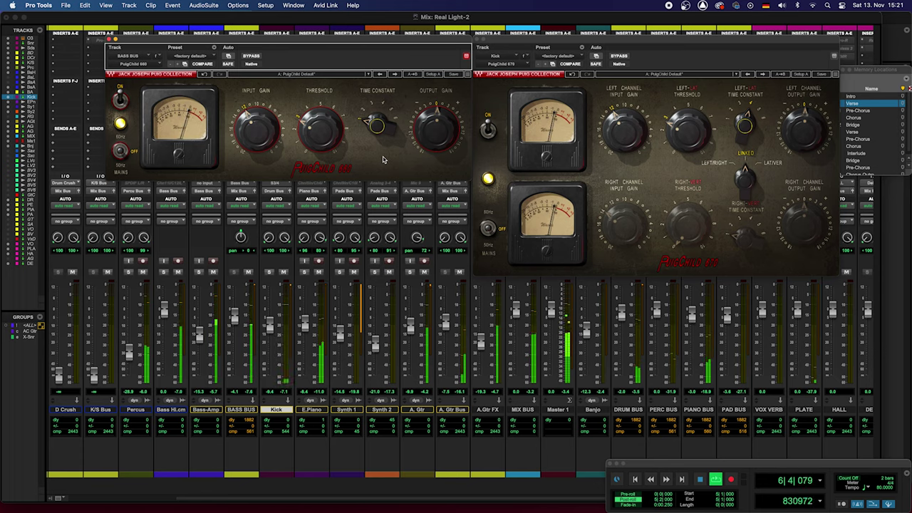
key(space)
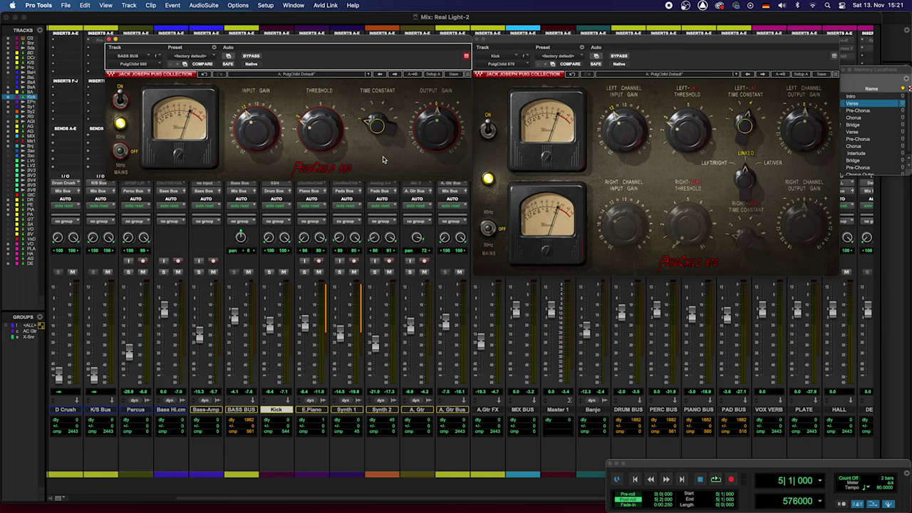
Step: Set the BASS BUS PuigChild 660's time constant to 4 and audition the full mix
mouse_move(376, 129)
drag(375, 129, 376, 112)
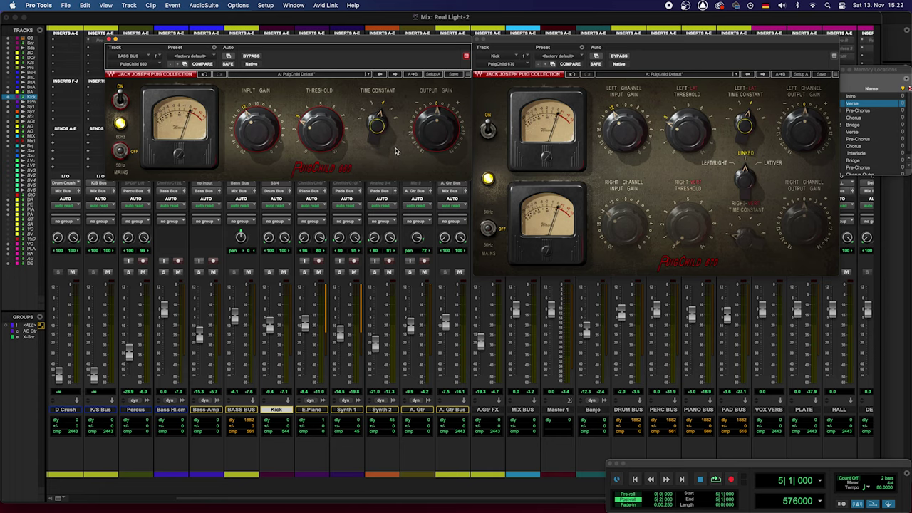
key(space)
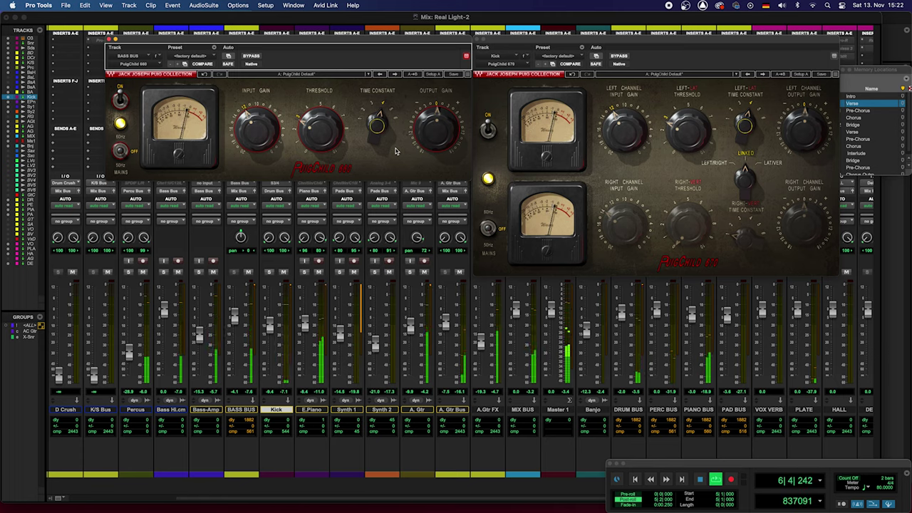
key(space)
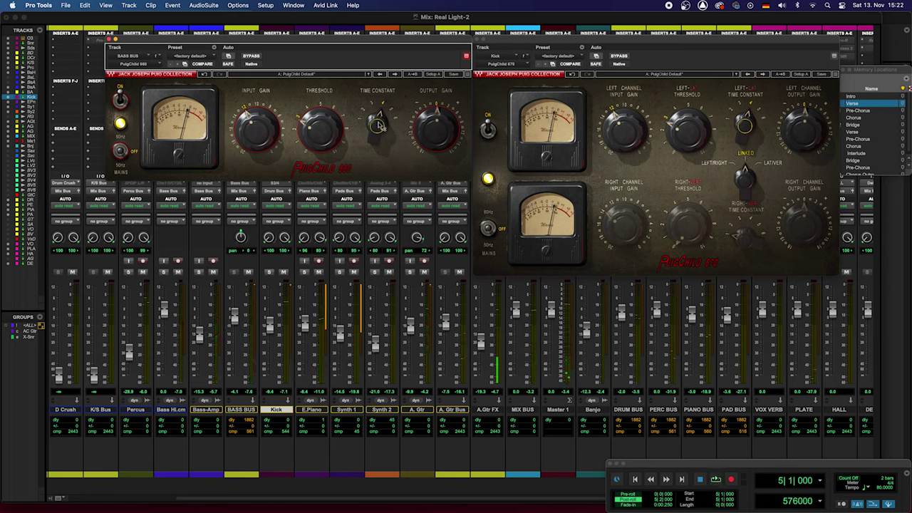
Step: Set the time constants of both PuigChild compressors to 1 and audition the full mix
drag(379, 125, 377, 152)
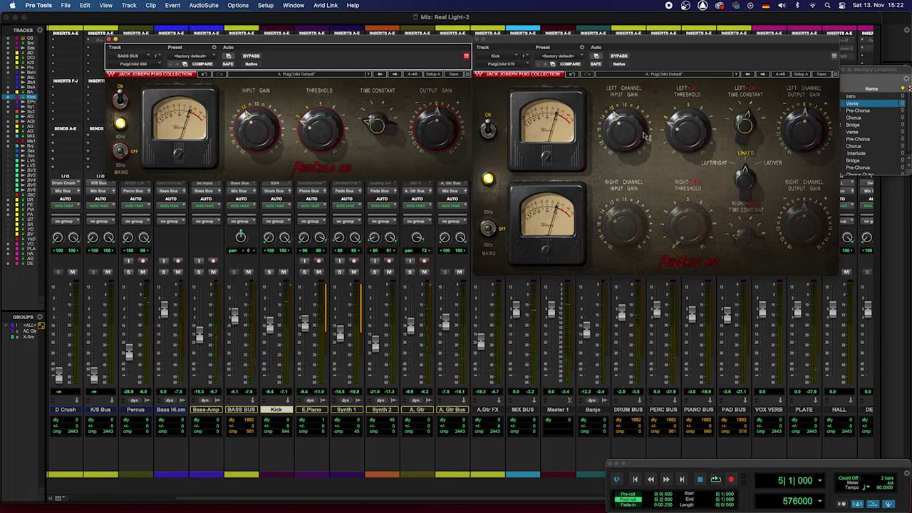
drag(745, 126, 745, 146)
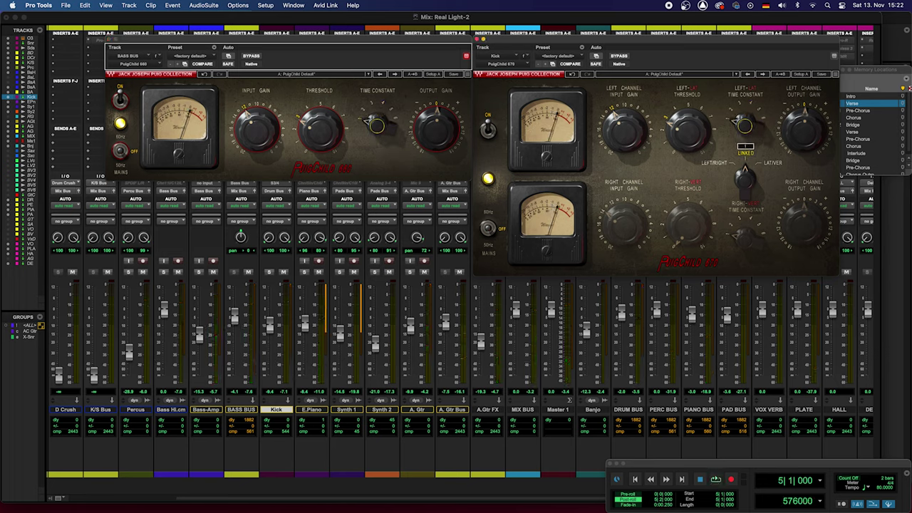
key(space)
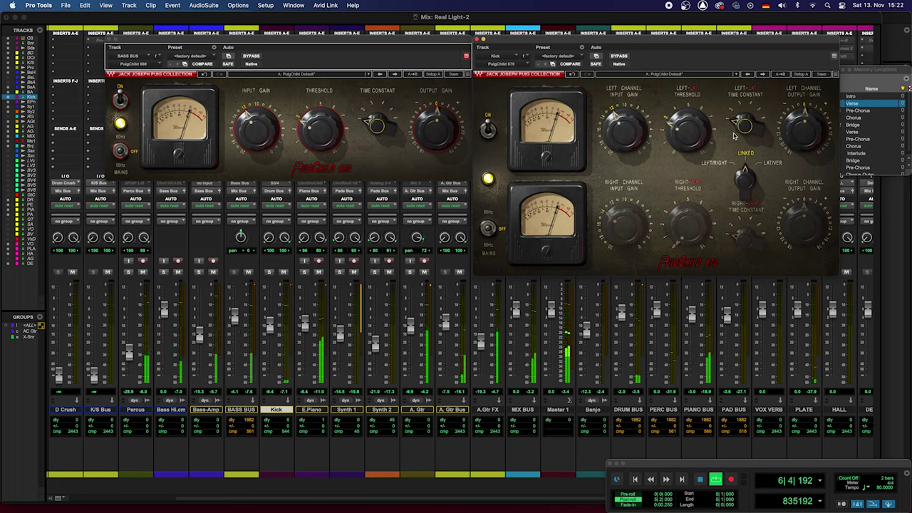
key(space)
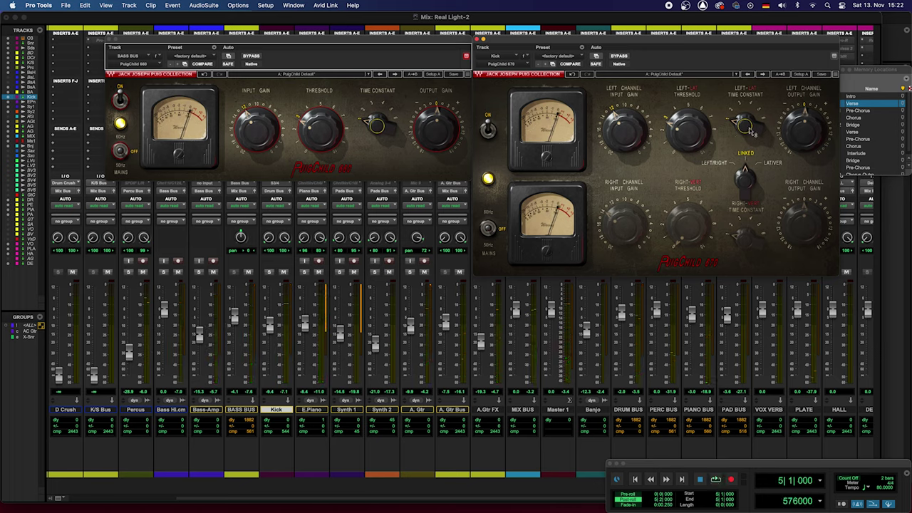
Step: Return the Kick and BASS BUS compressors to time constant 4, and play the full mix briefly before stopping
mouse_move(745, 130)
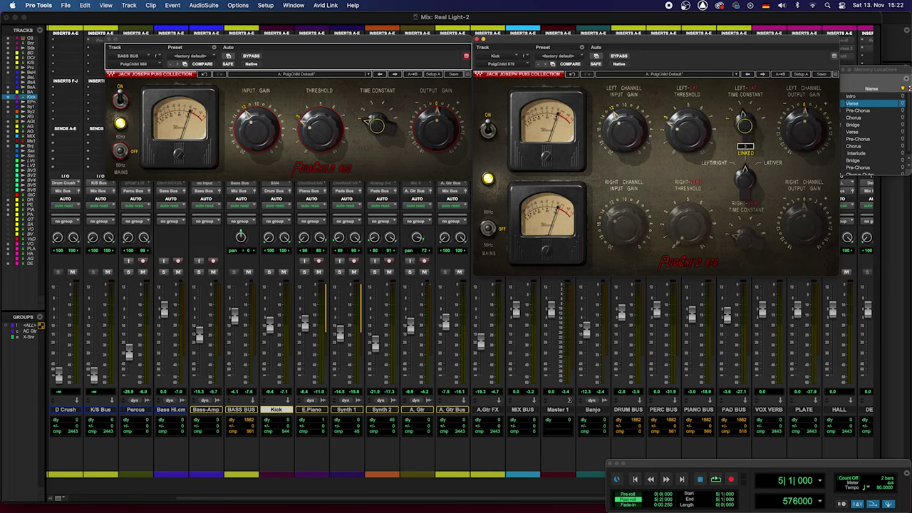
mouse_move(377, 126)
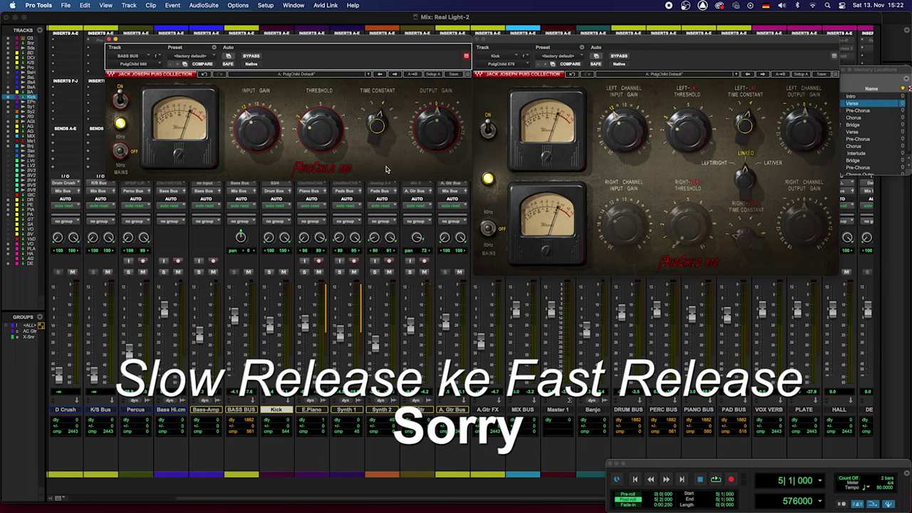
key(space)
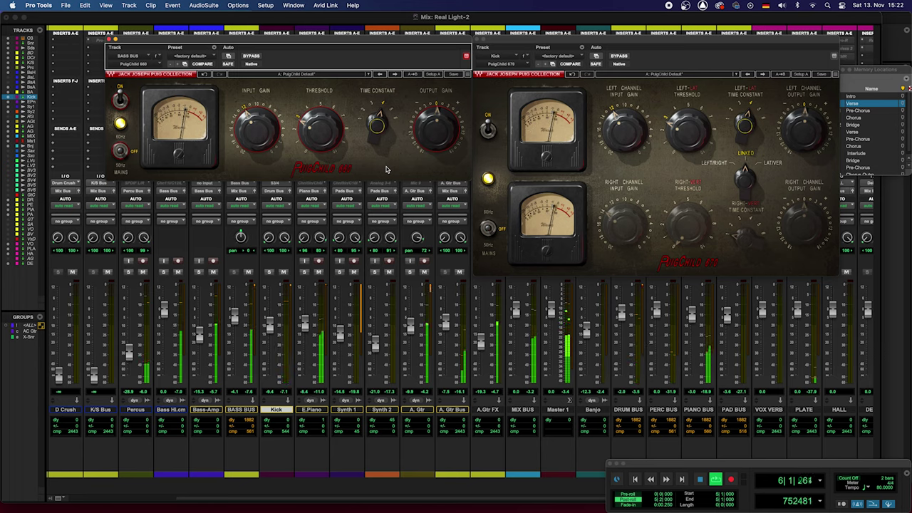
key(space)
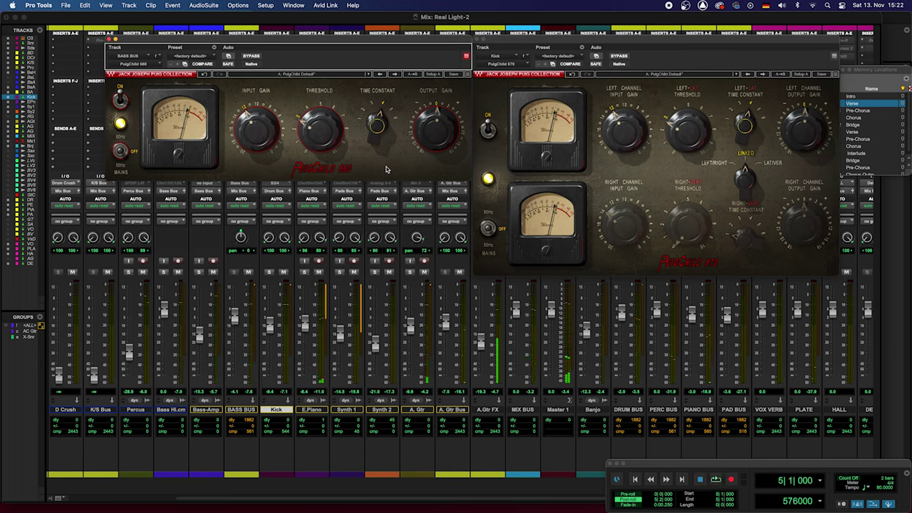